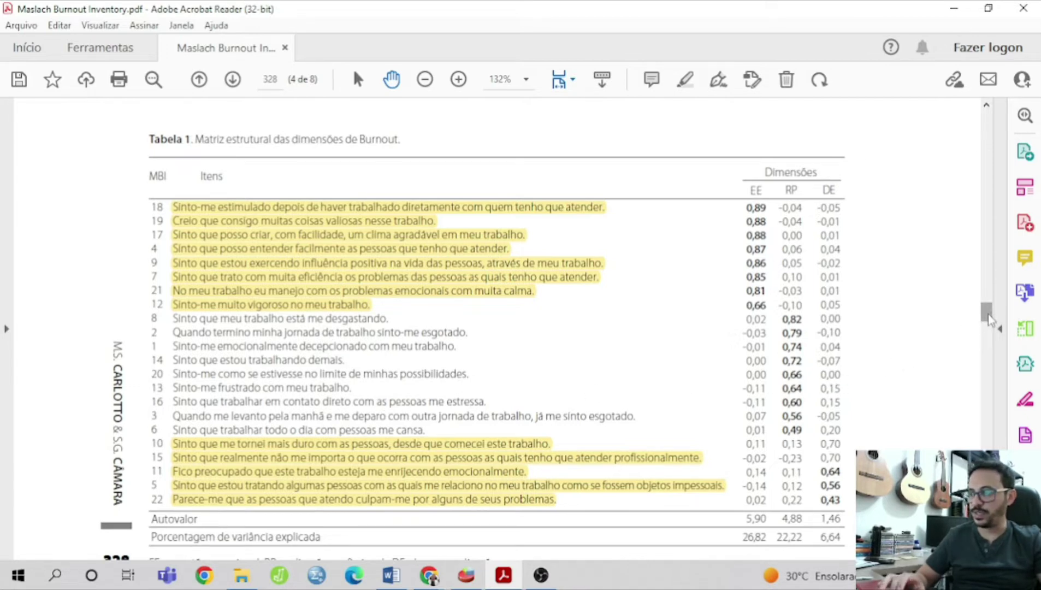
Step: Switch from the PDF to the PSPPIRE Data Editor and review the variable list down to TEMPOSERV
left_click(959, 15)
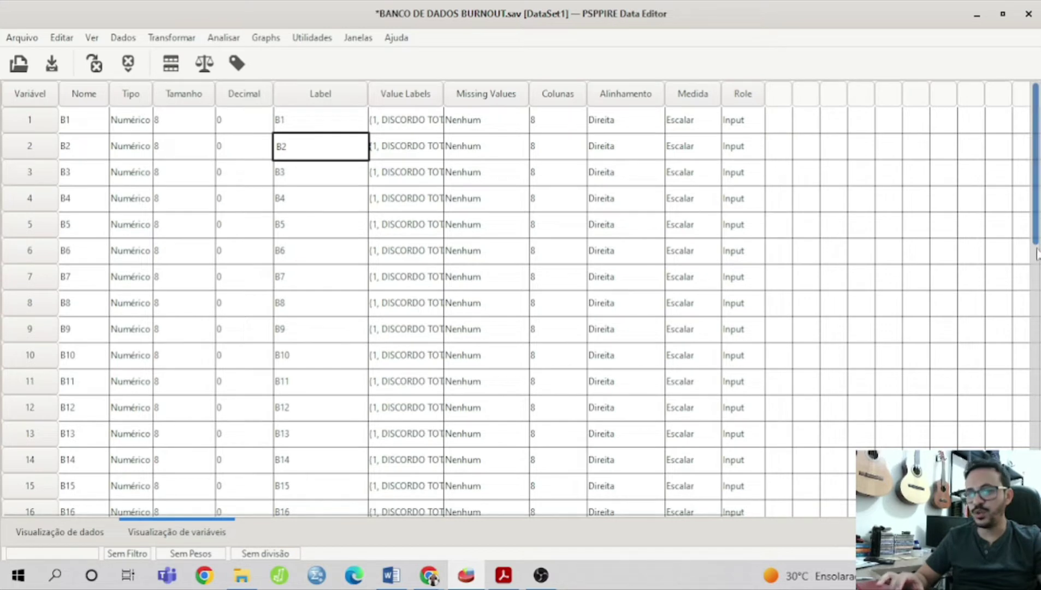
scroll(1037, 287, "down", 2)
scroll(1037, 287, "down", 3)
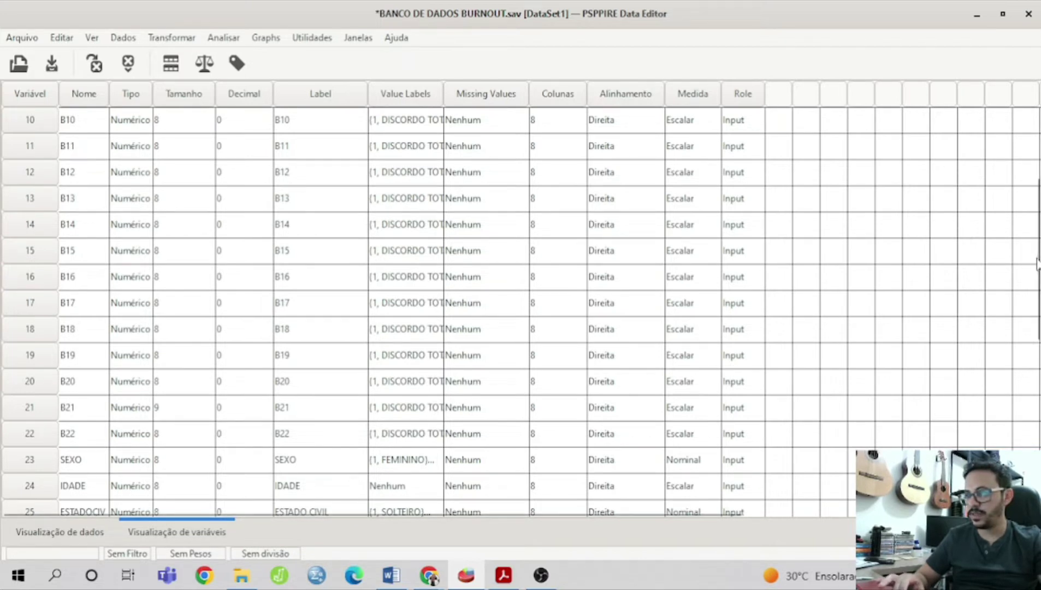
left_click_drag(1037, 278, 401, 275)
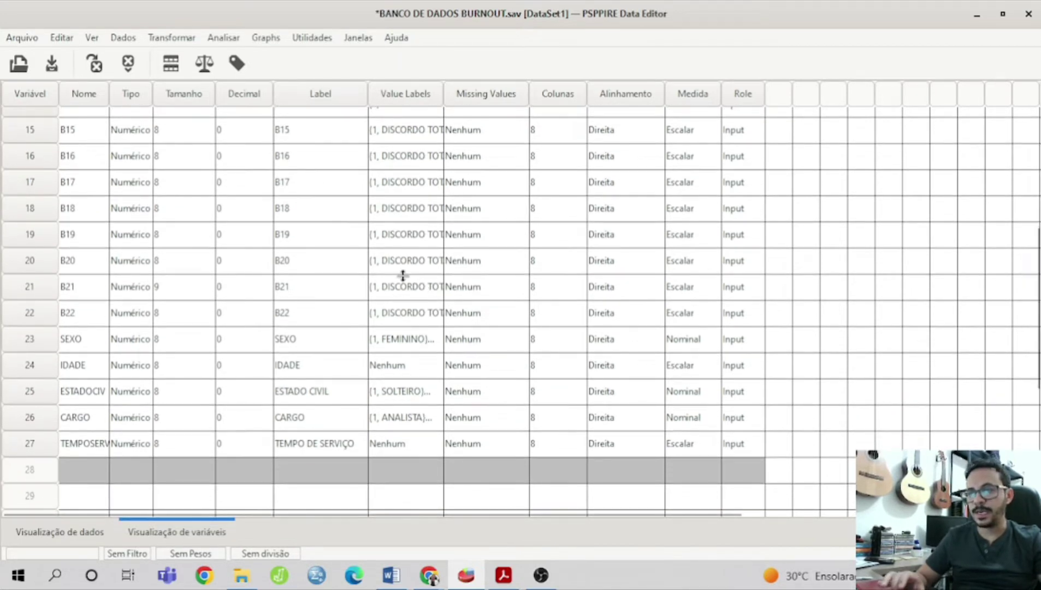
Step: View the value labels defined for item B22, and close them without changes
left_click(431, 317)
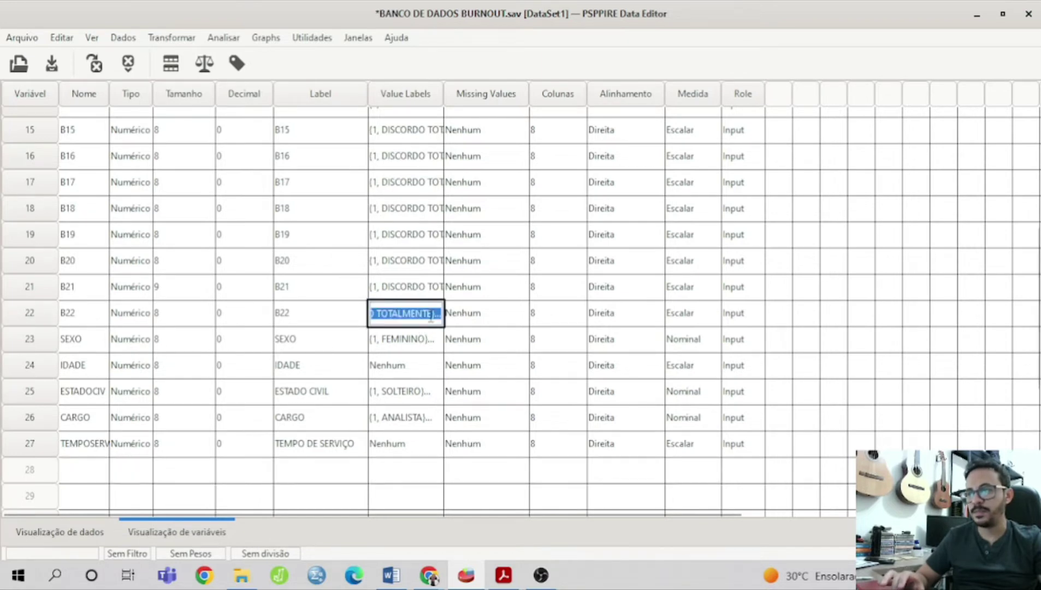
left_click(435, 313)
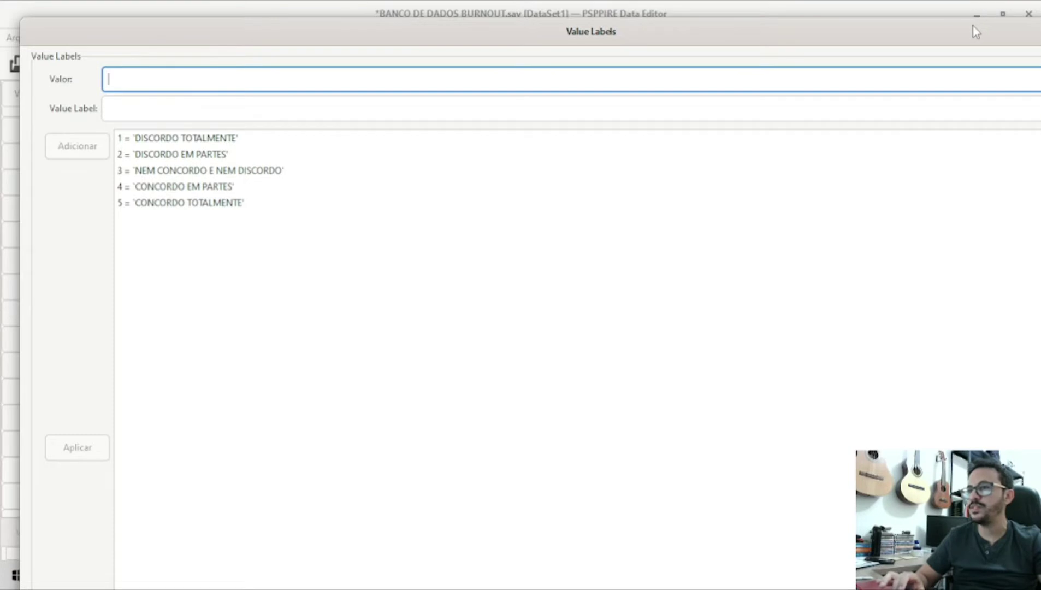
left_click_drag(975, 31, 841, 42)
left_click(978, 44)
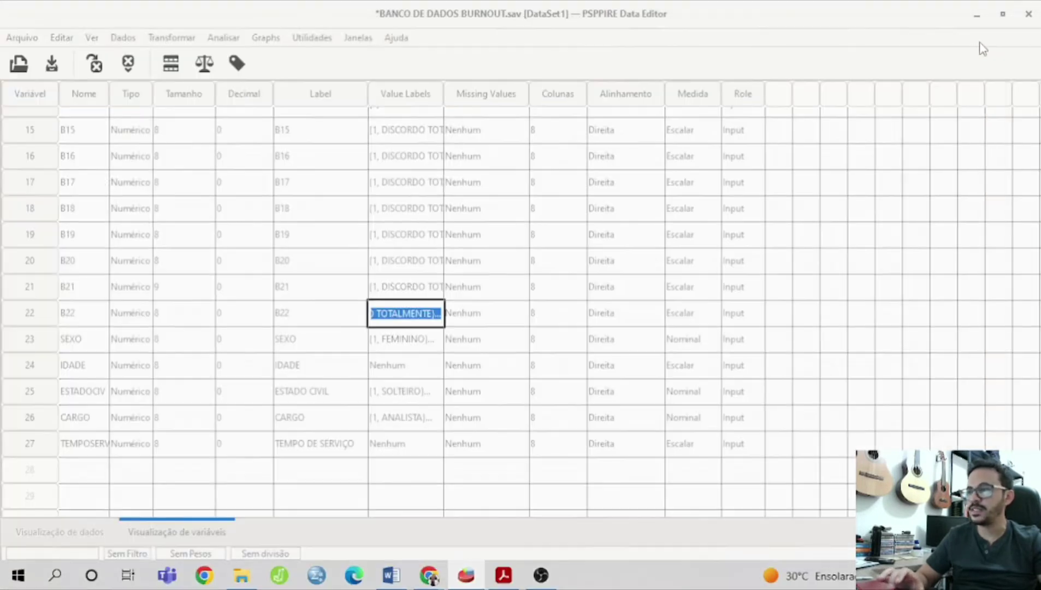
Step: View the value labels defined for the SEXO variable, and close them without changes
left_click(434, 344)
left_click(434, 344)
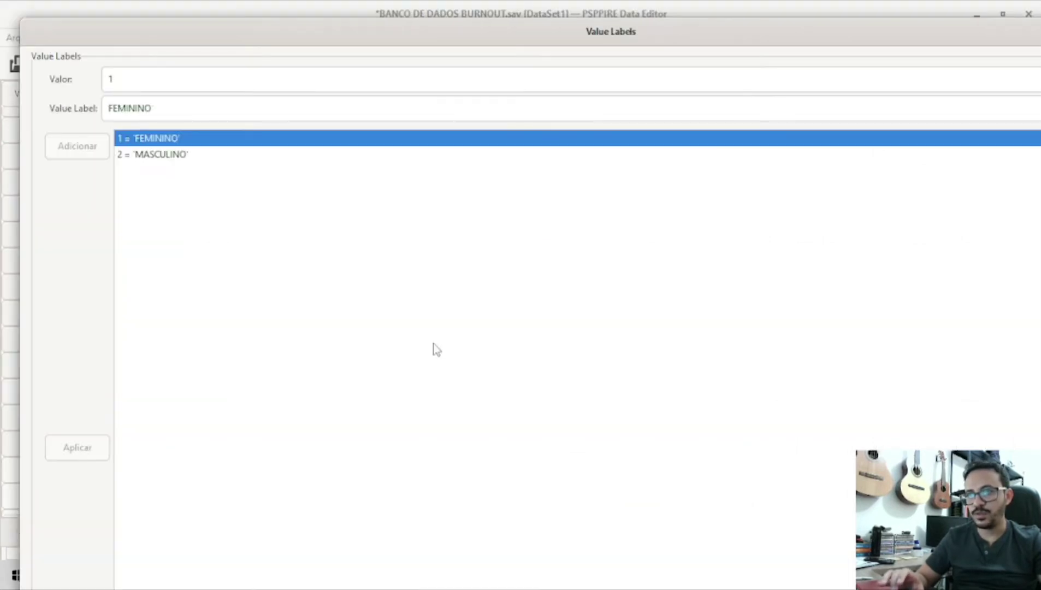
left_click_drag(890, 33, 705, 29)
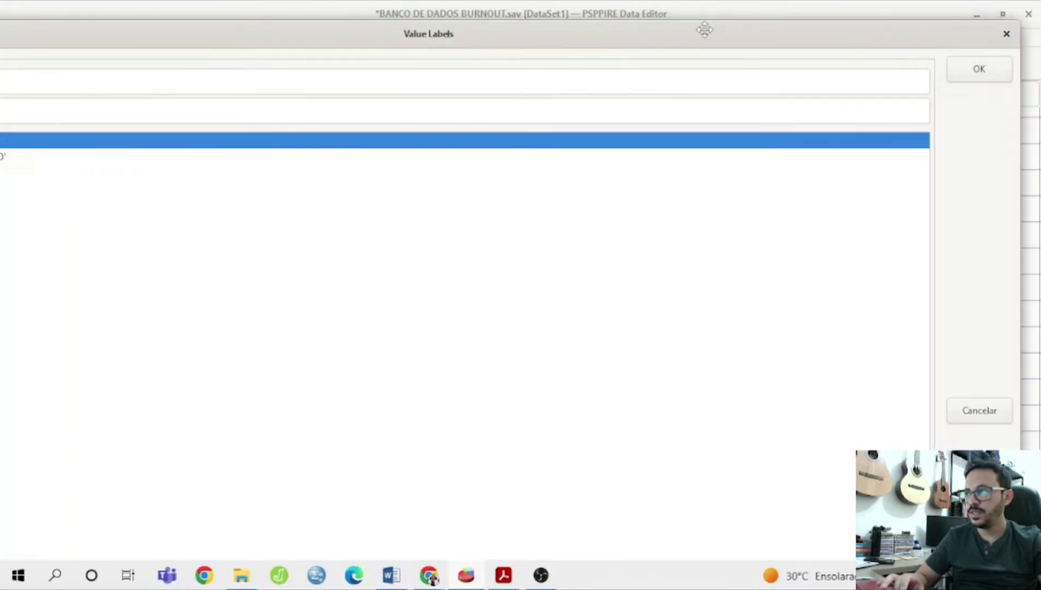
left_click(1006, 34)
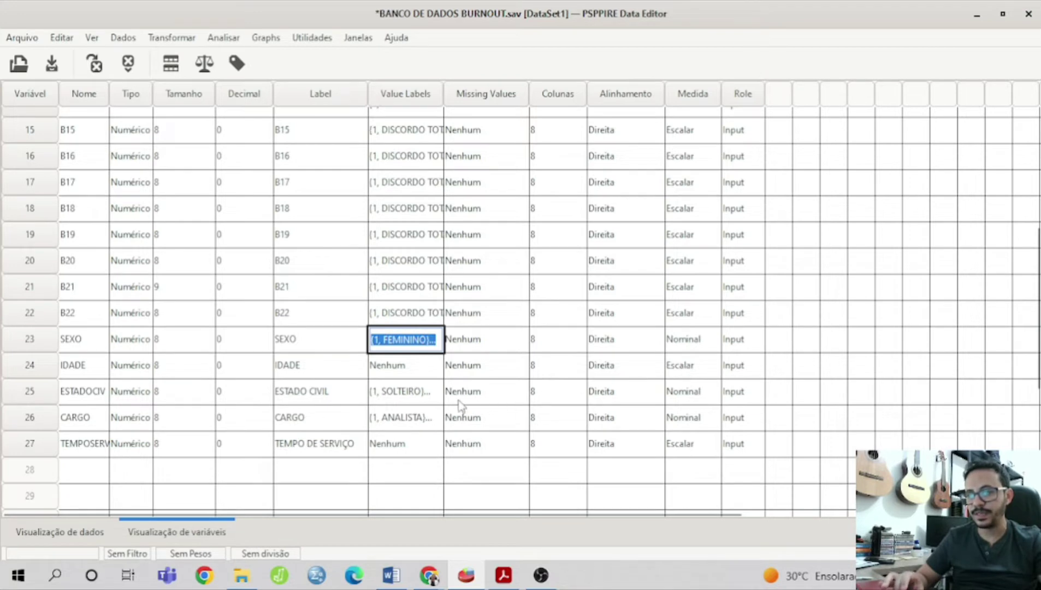
Step: View the value labels defined for the ESTADOCIV variable, and close them without changes
left_click(431, 394)
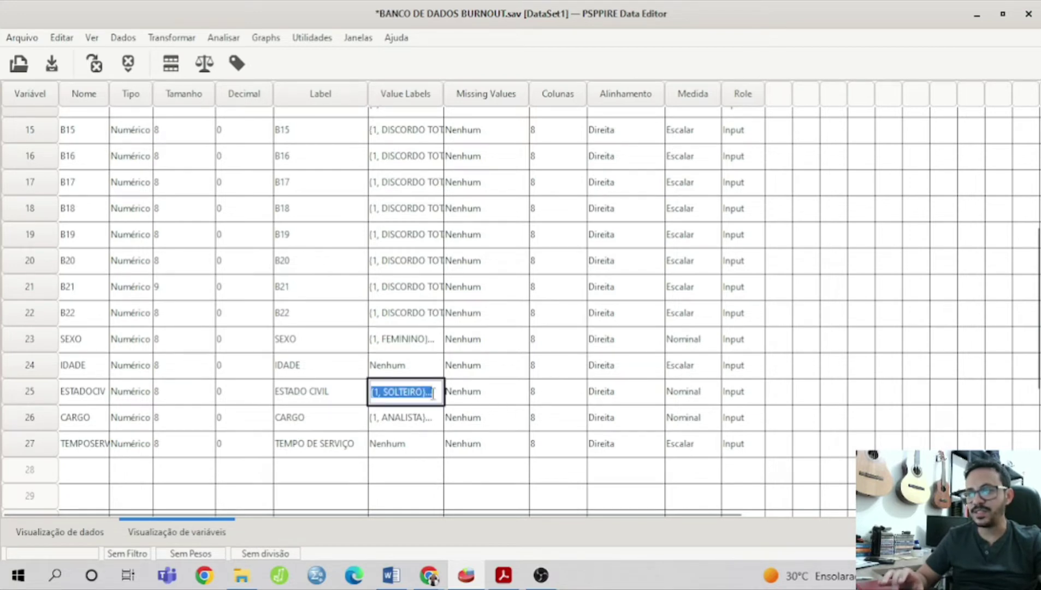
left_click(429, 392)
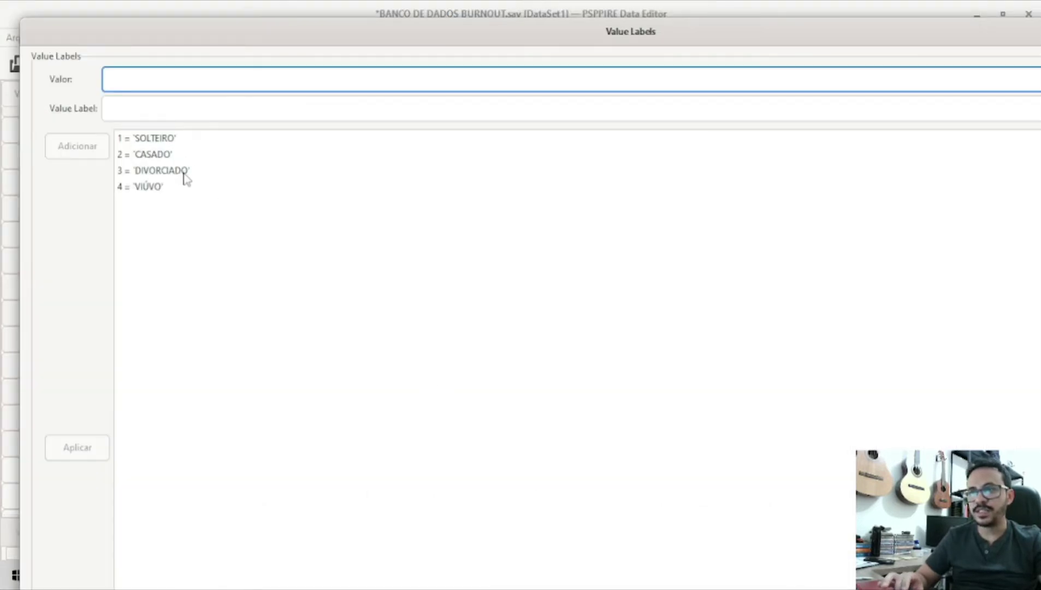
left_click_drag(845, 40, 724, 57)
left_click_drag(1027, 44, 961, 48)
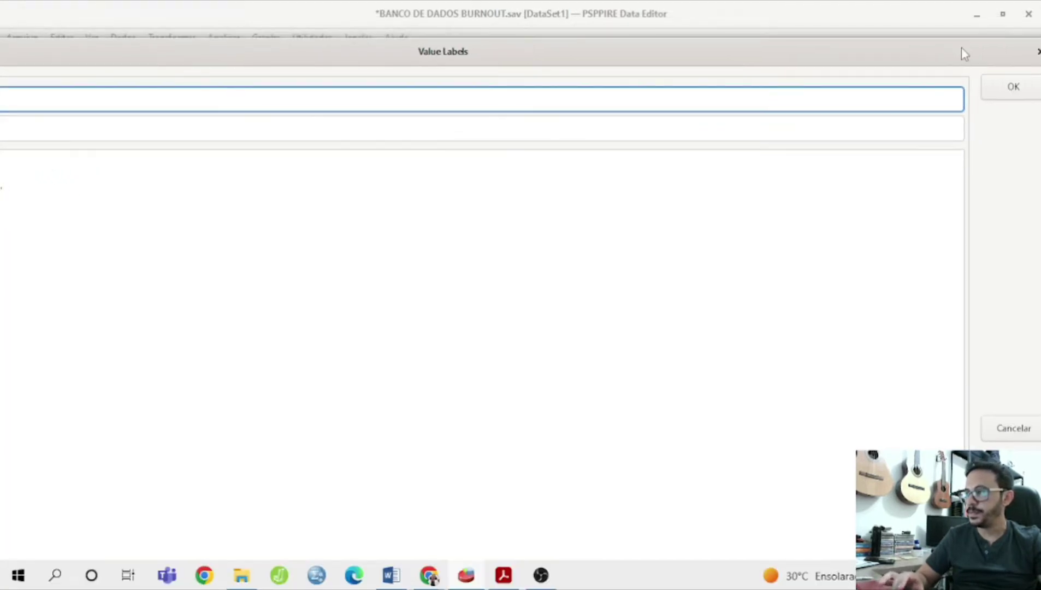
left_click(1037, 52)
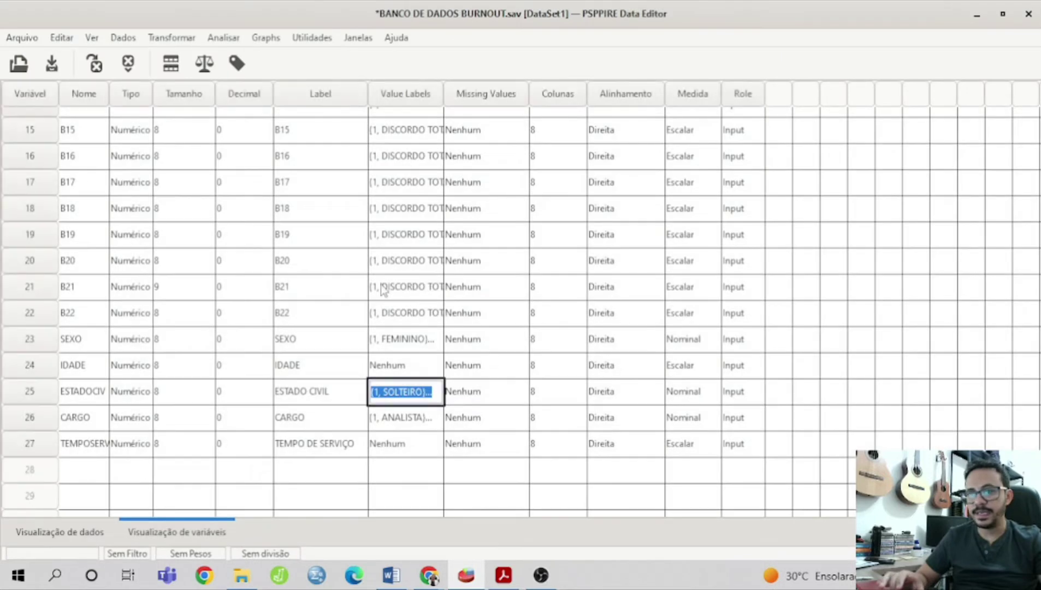
Step: View the value labels defined for the CARGO variable, and close them without changes
left_click(430, 417)
left_click(430, 418)
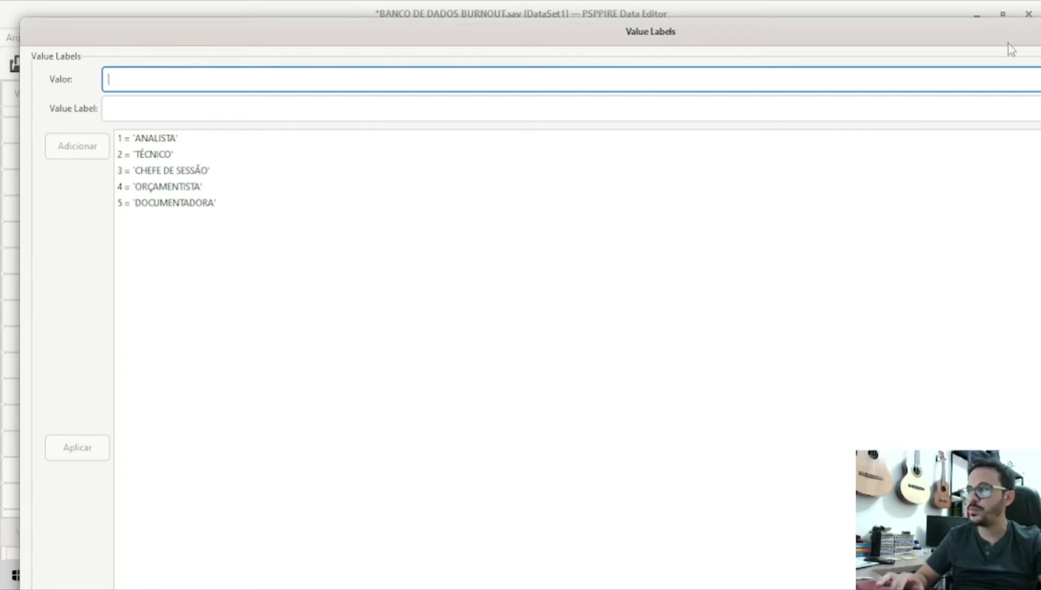
left_click_drag(1008, 36, 757, 59)
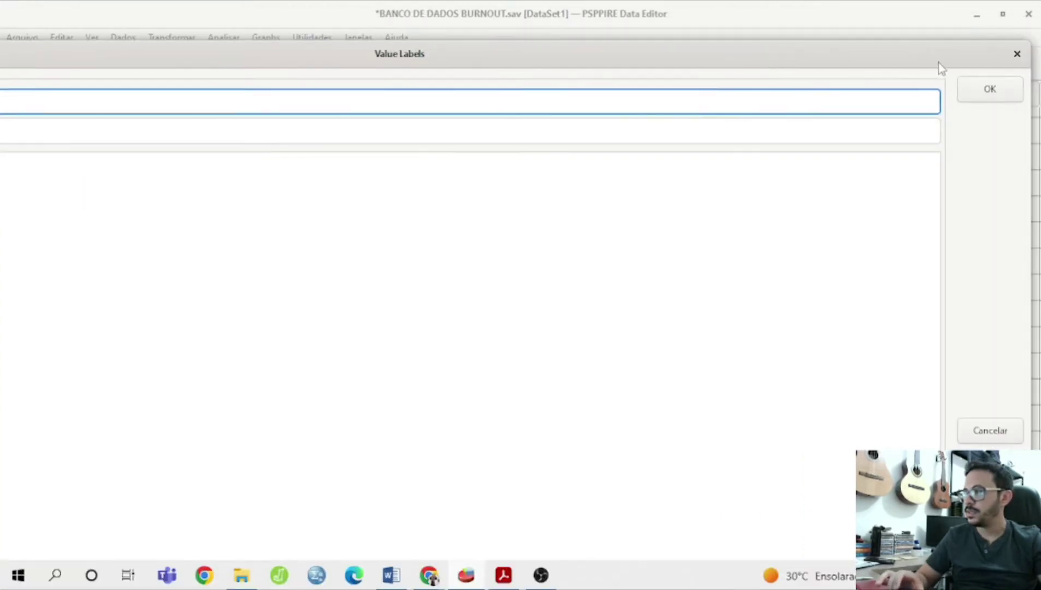
left_click(1017, 55)
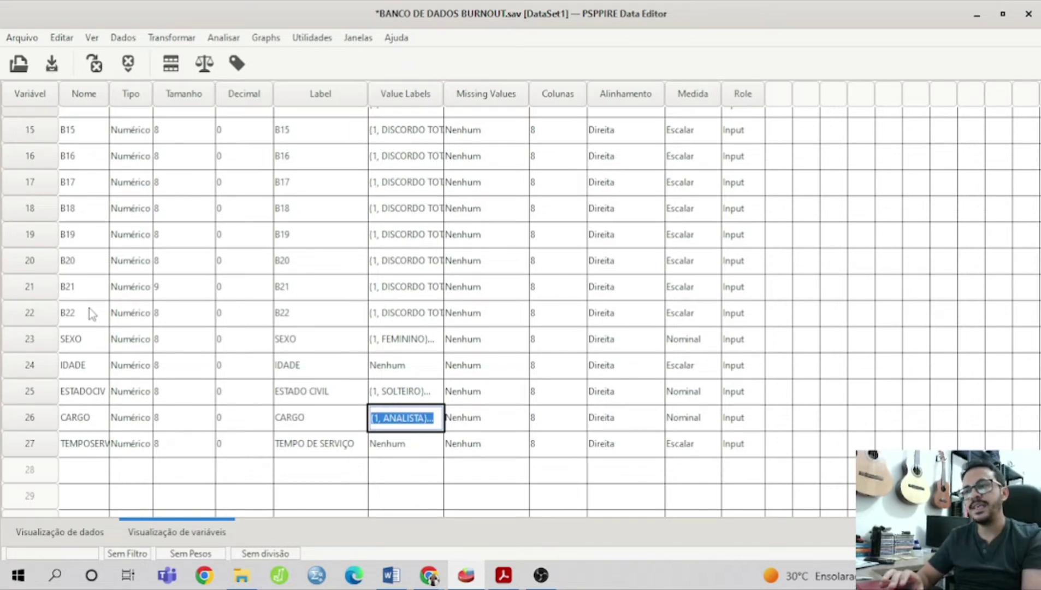
Step: Switch to the Word document with the burnout scale and review which items belong to each factor under CORREÇÃO
left_click(398, 578)
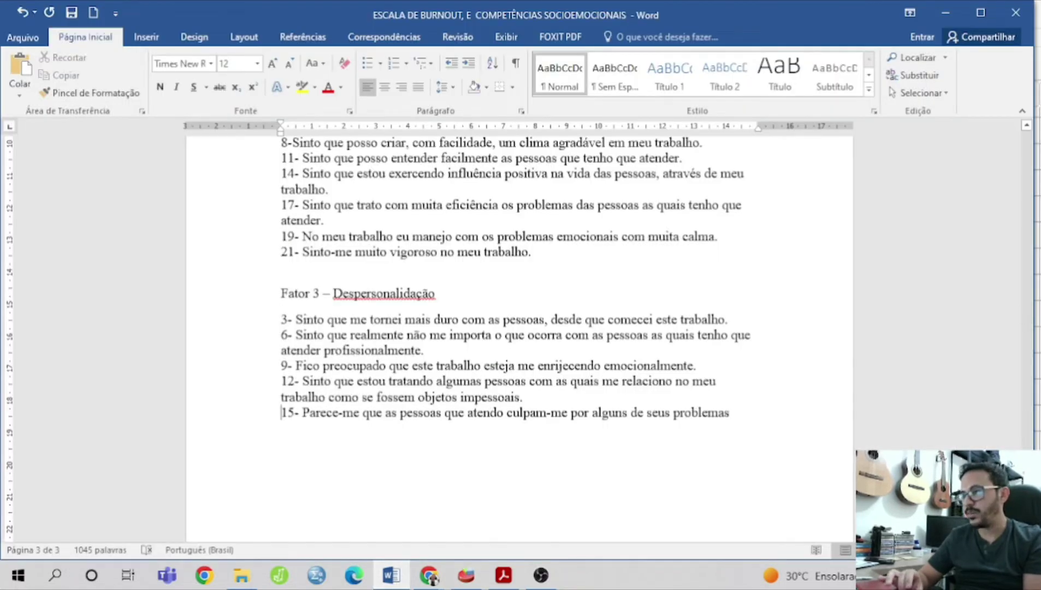
scroll(1029, 442, "up", 5)
left_click_drag(1029, 441, 1029, 435)
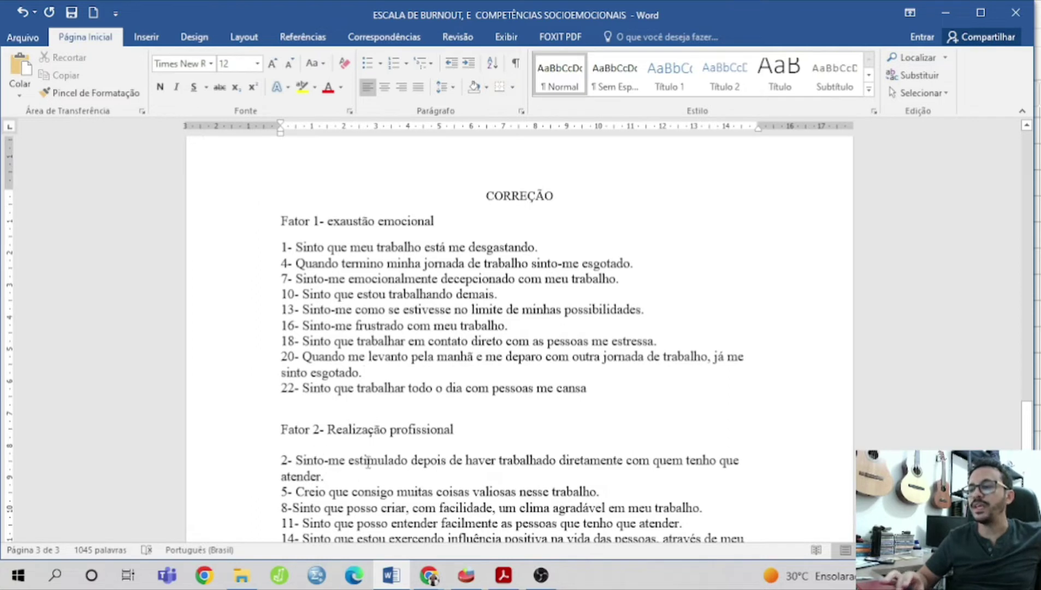
mouse_move(1027, 422)
left_mouse_down()
mouse_move(1026, 446)
mouse_move(1028, 426)
left_mouse_up()
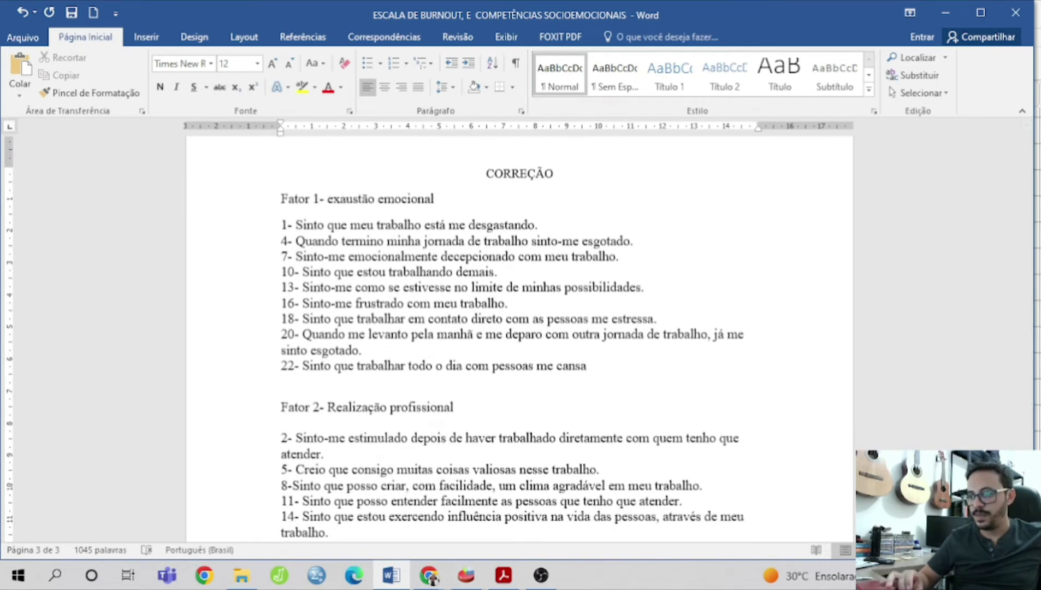
Step: Return to the PSPPIRE Data Editor and examine the case data from the first cases of column B1
left_click(465, 575)
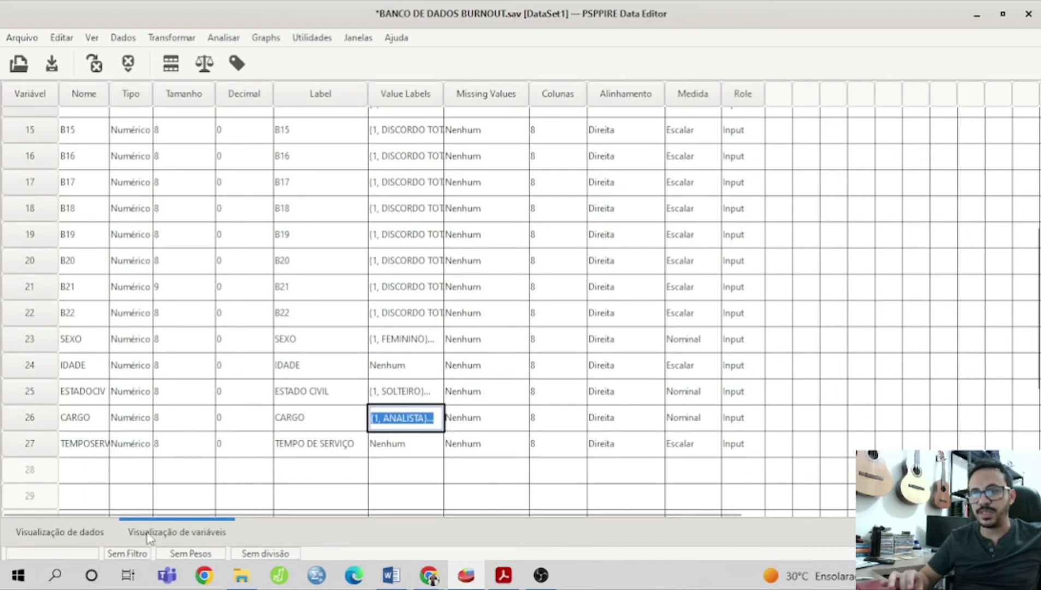
left_click(57, 532)
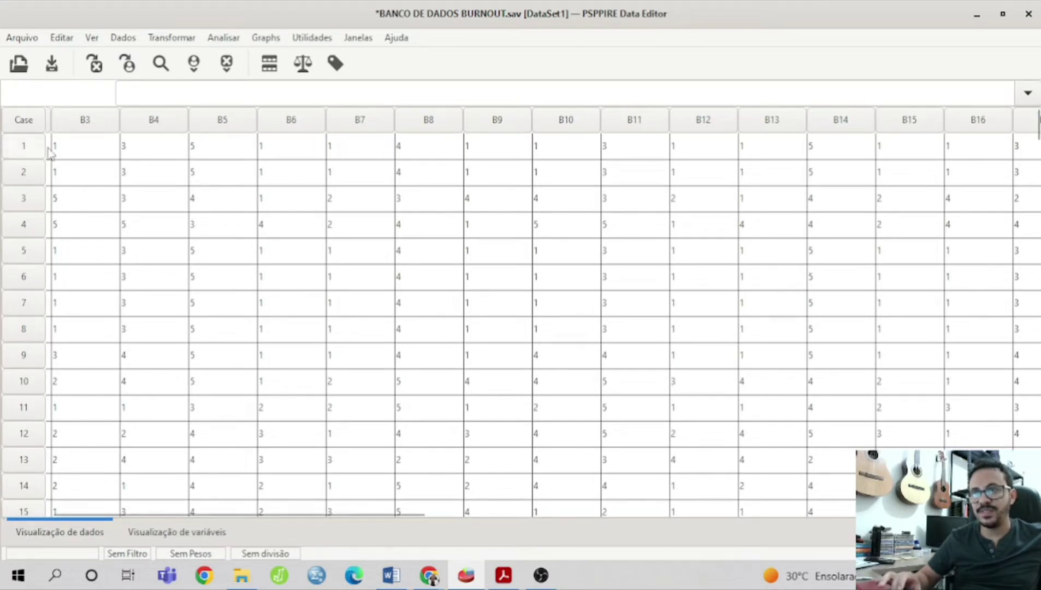
left_click(96, 153)
key("Left")
key("Left")
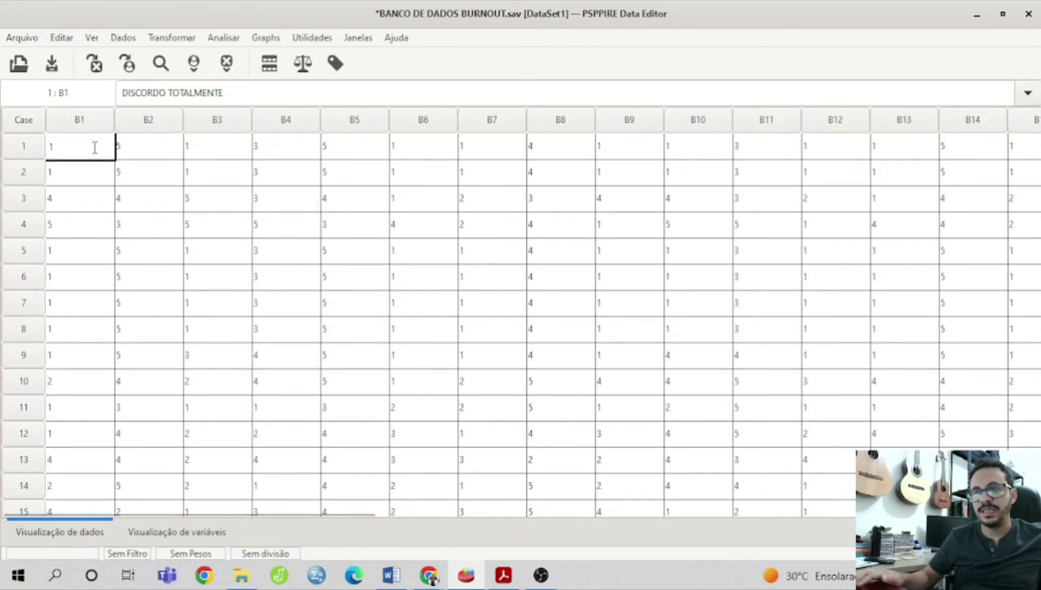
key("Down")
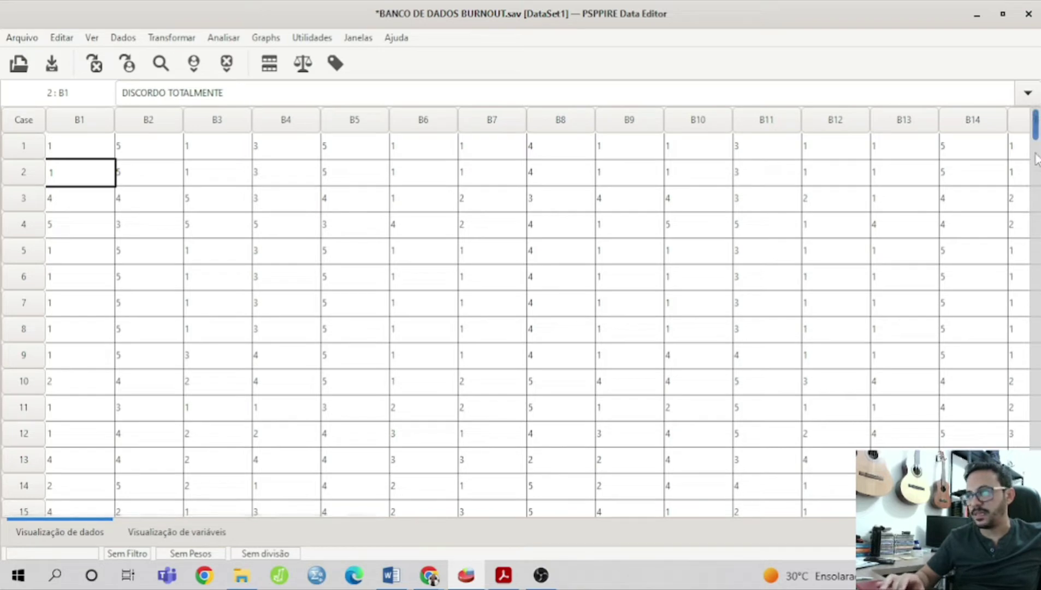
Step: Examine the end of the data set, from the last cases across to the TEMPOSERV column
left_click(1036, 230)
left_click_drag(1036, 231, 1036, 511)
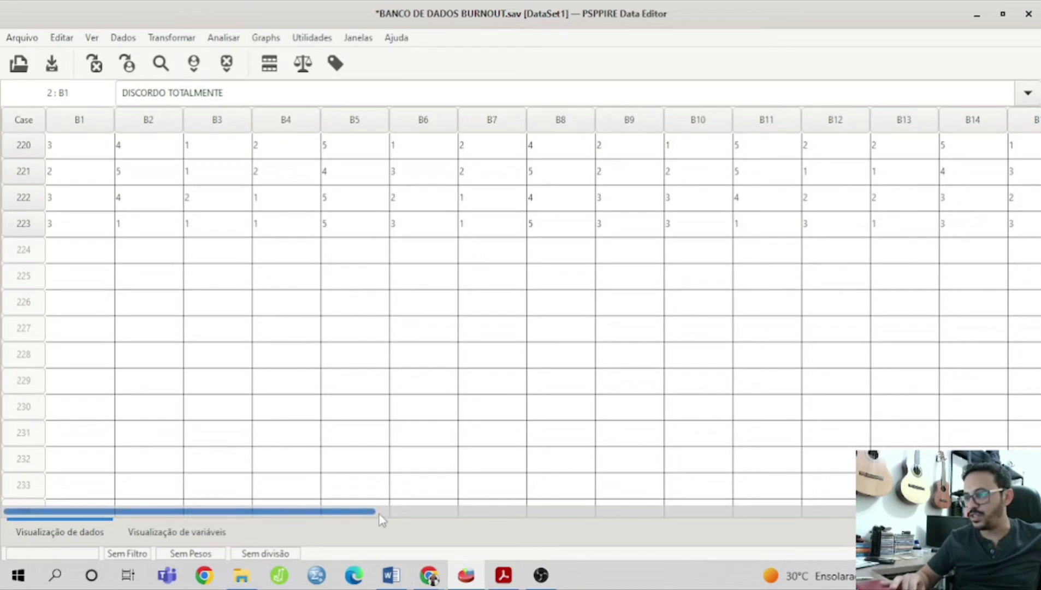
left_click_drag(379, 514, 748, 470)
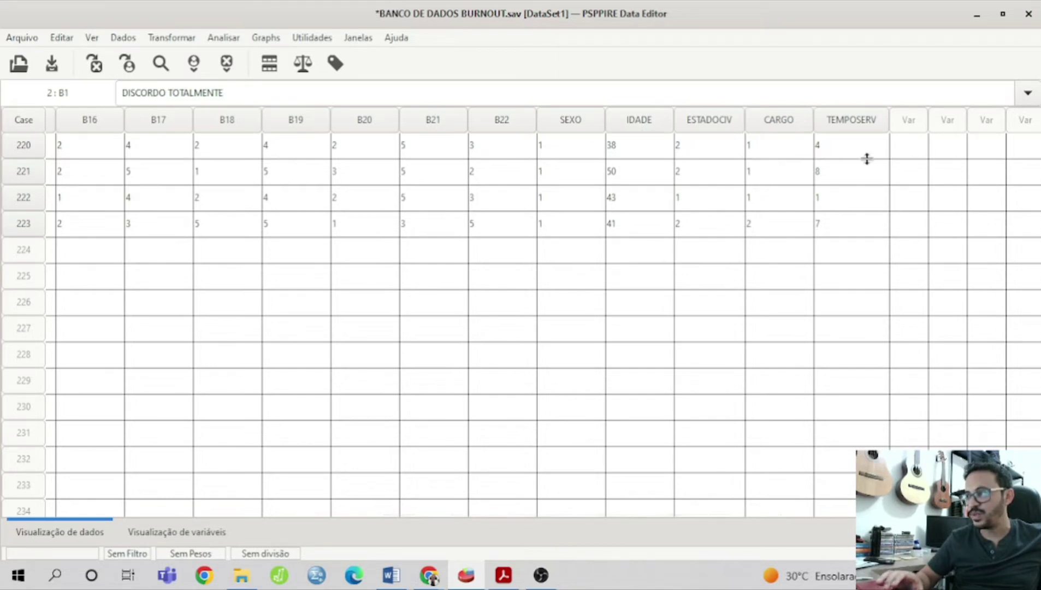
Step: Start computing a variable and clear the old MEAN expression, keeping FATOR1 as the target variable
left_click(170, 38)
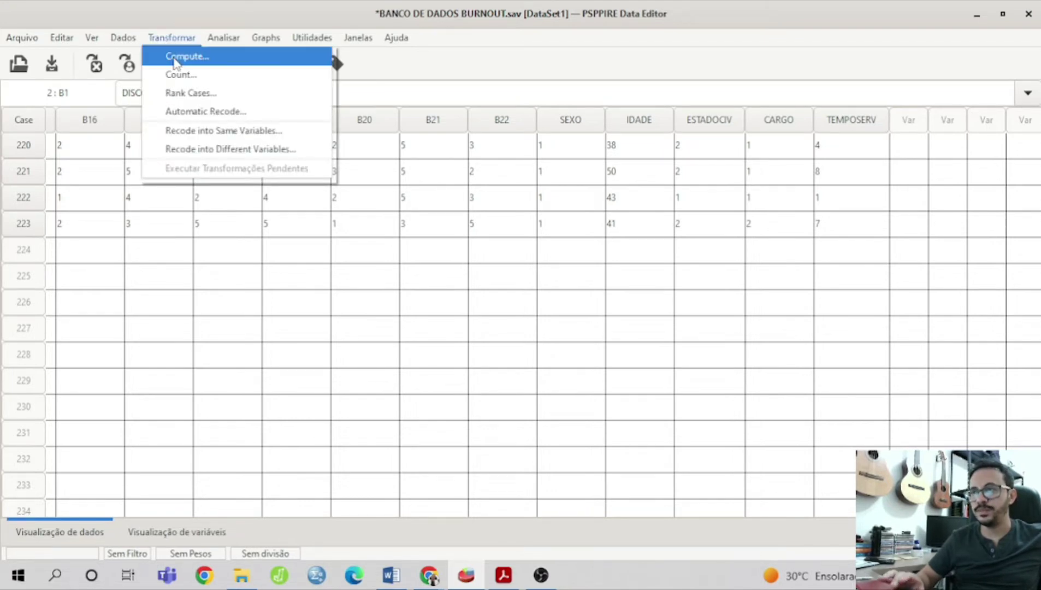
left_click(176, 58)
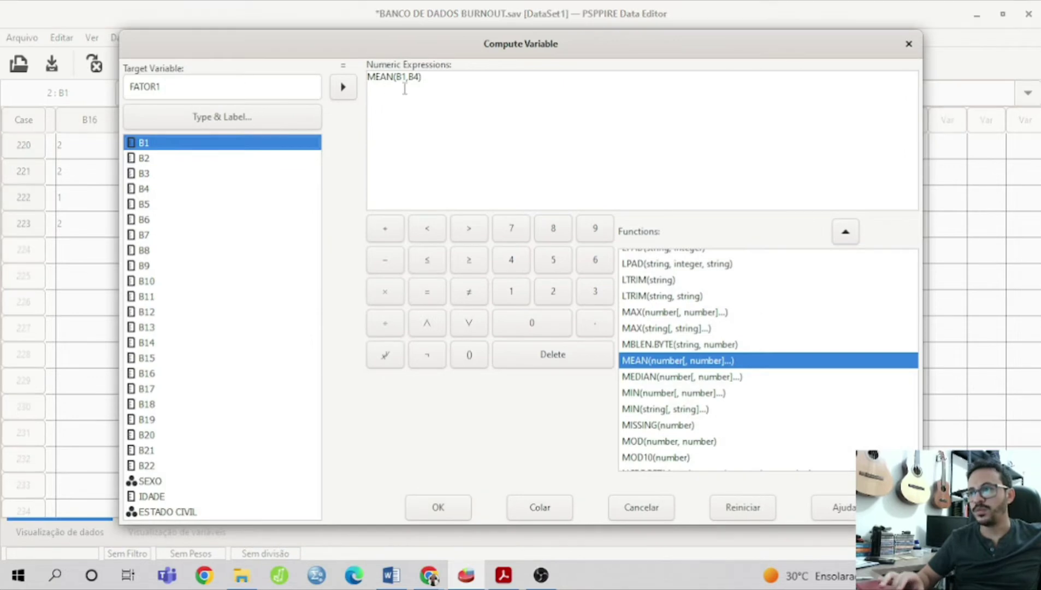
key("BackSpace")
key("BackSpace")
key("BackSpace")
key("BackSpace")
key("BackSpace")
key("BackSpace")
key("BackSpace")
key("BackSpace")
key("BackSpace")
key("BackSpace")
key("BackSpace")
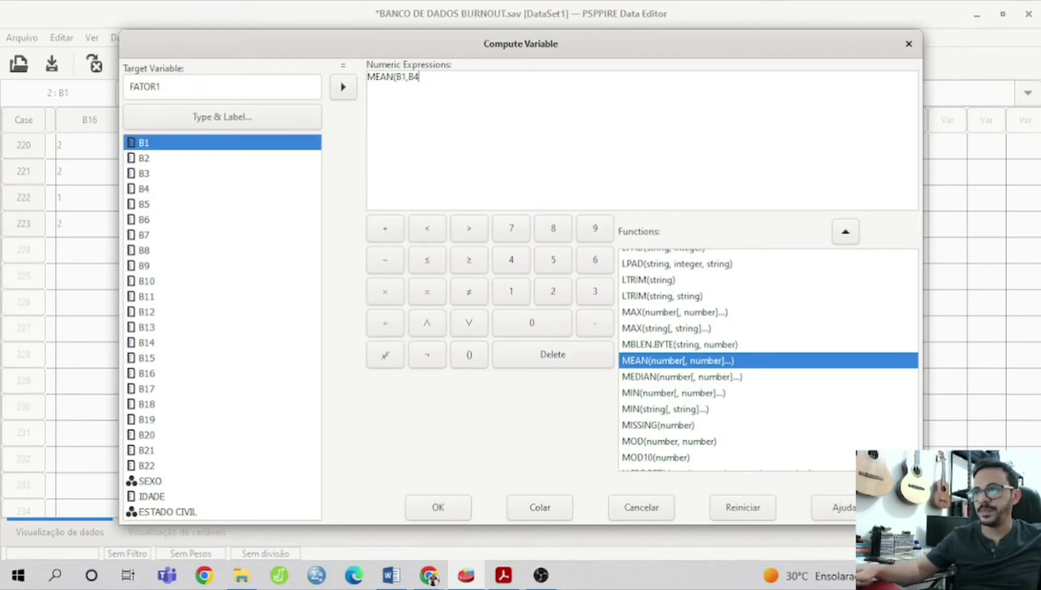
Step: Look through the available functions and the full list of source variables for the computation
left_click(797, 298)
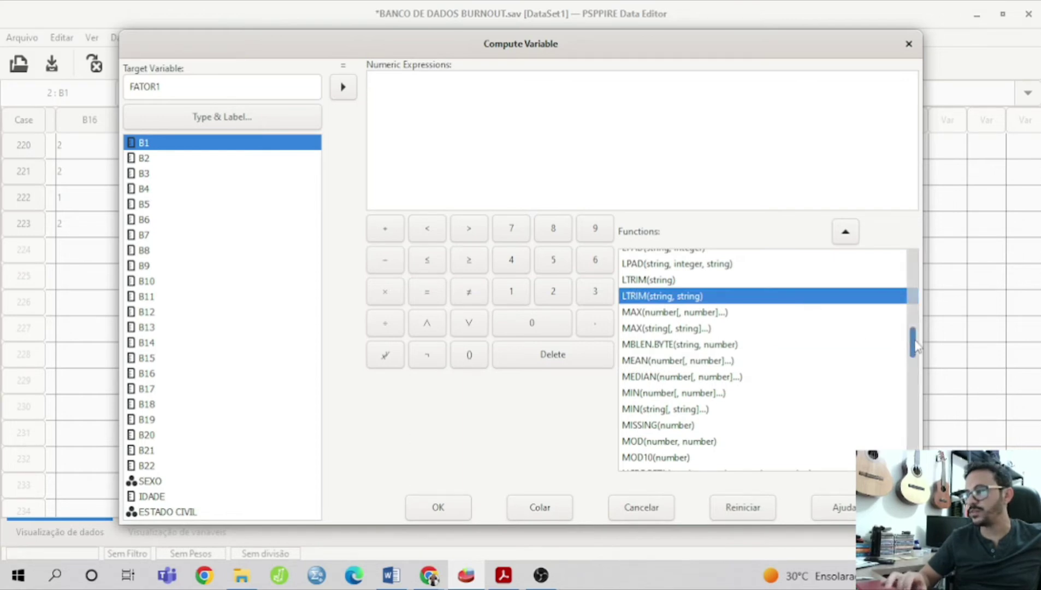
left_click_drag(913, 342, 912, 252)
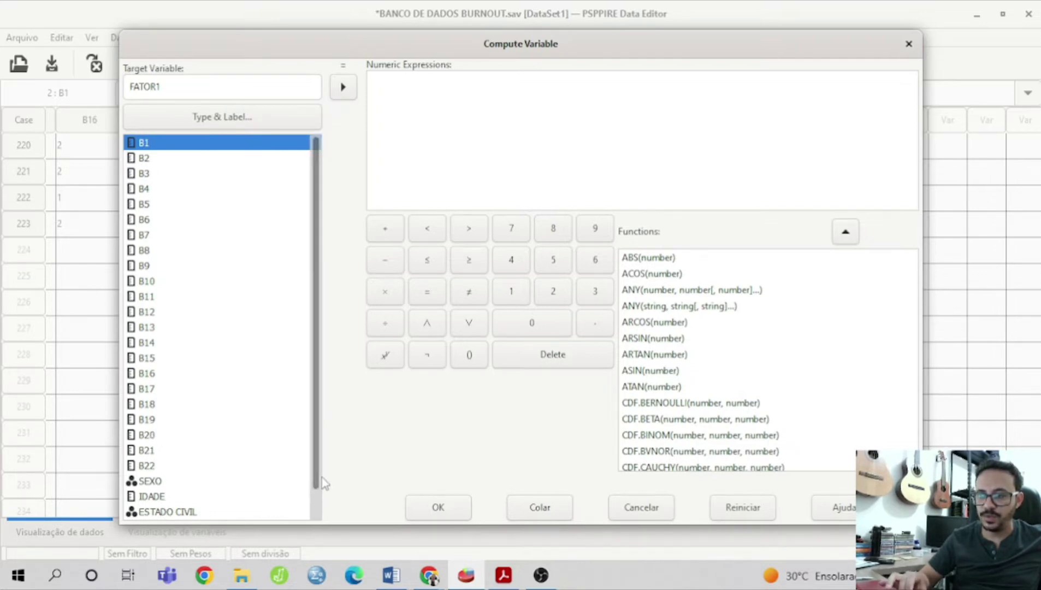
scroll(316, 511, "down", 1)
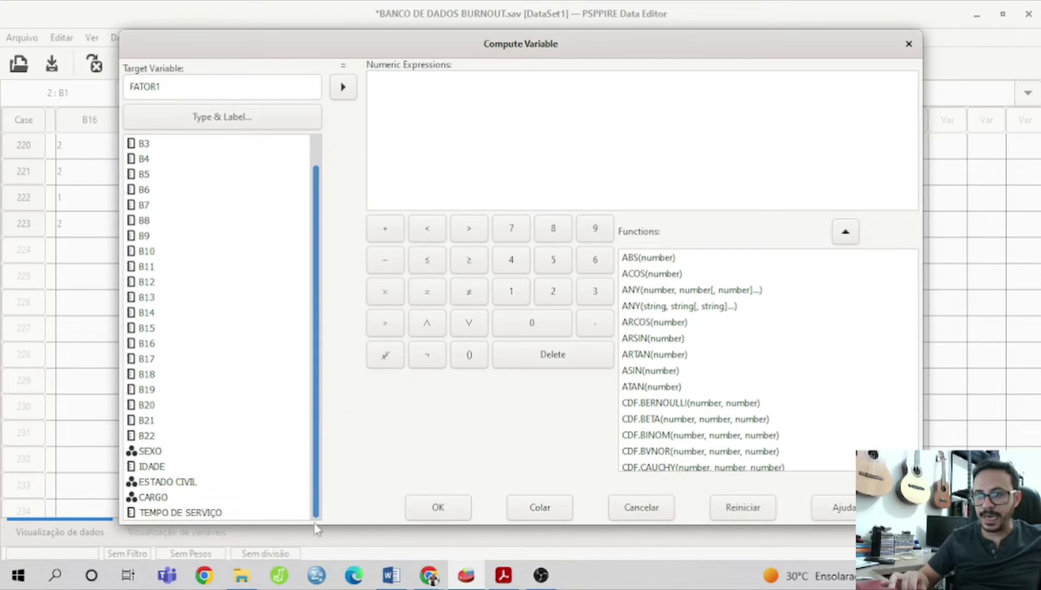
left_click_drag(315, 524, 311, 292)
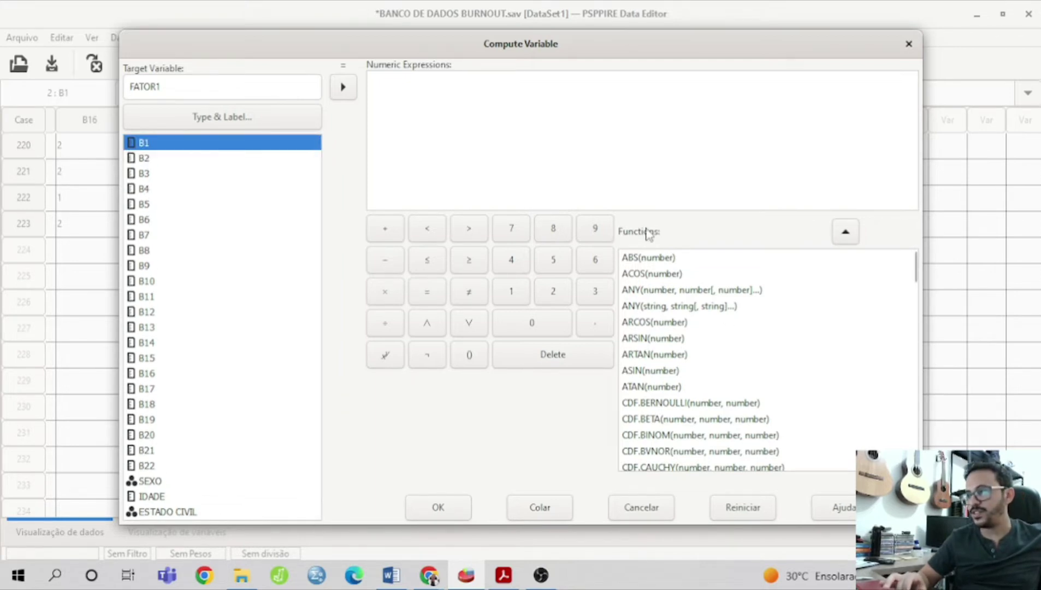
Step: Find the MEAN function and insert it into the numeric expression for FATOR1
left_click(798, 328)
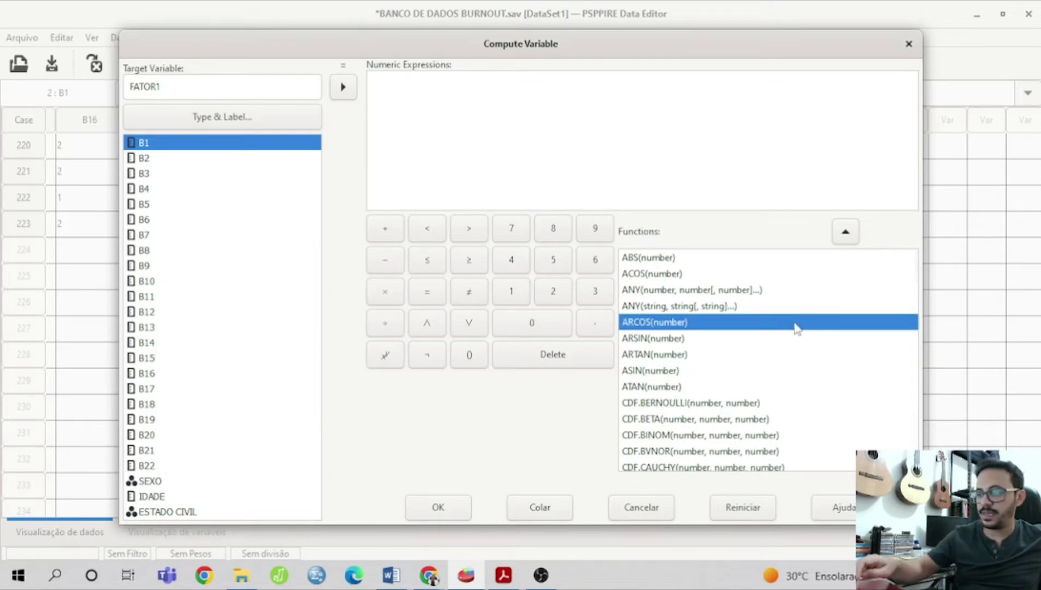
type("MEA")
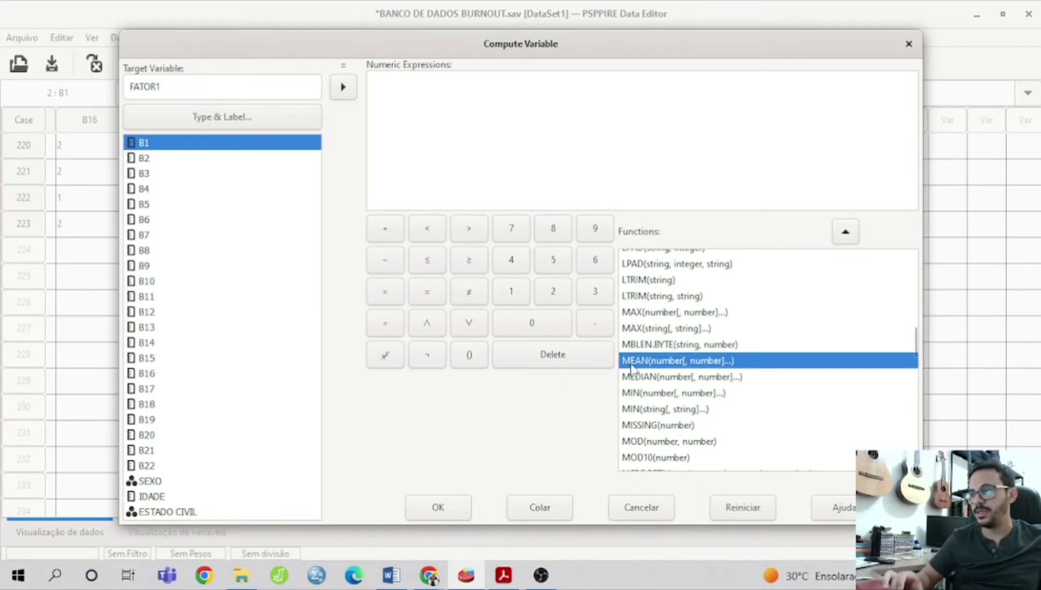
double_click(649, 362)
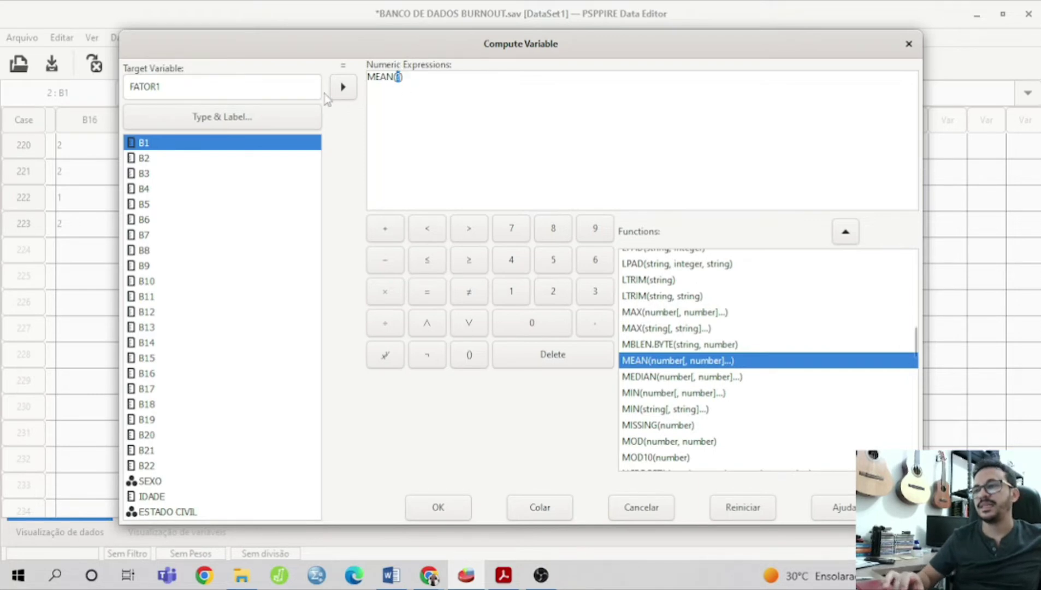
Step: Rename the target variable as FATOR1EXAUSTAO, consulting the Factor 1 heading in the Word scoring key
left_click(188, 90)
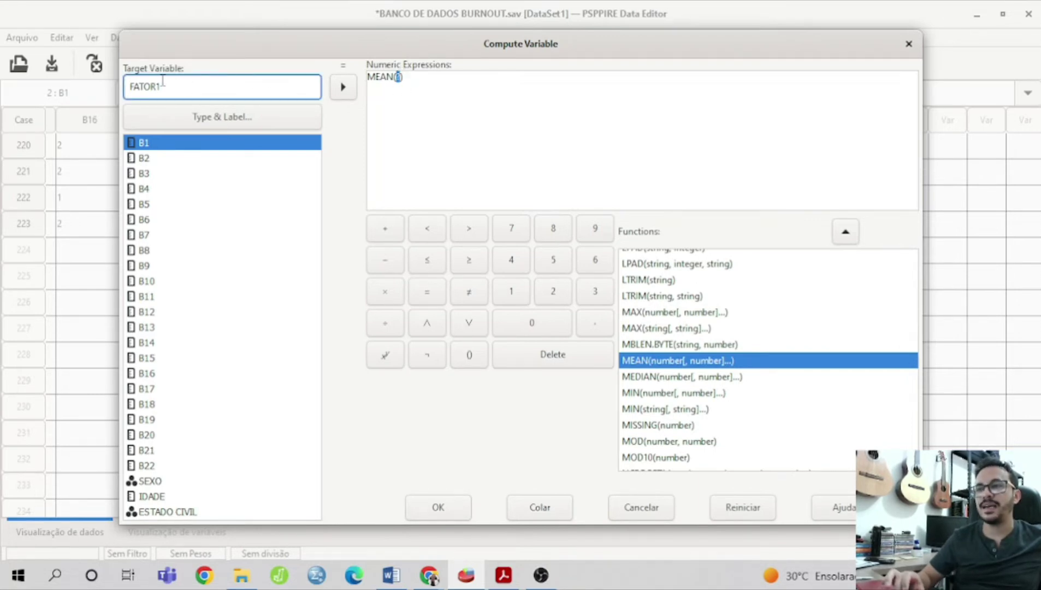
key("BackSpace")
key("BackSpace")
key("BackSpace")
key("BackSpace")
key("BackSpace")
key("BackSpace")
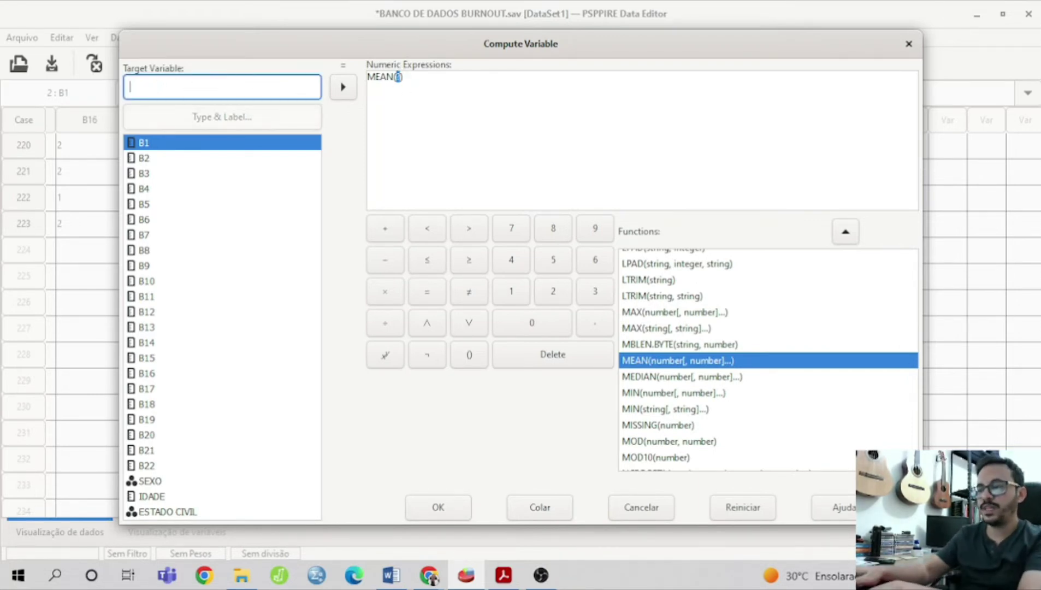
type("FATOR1")
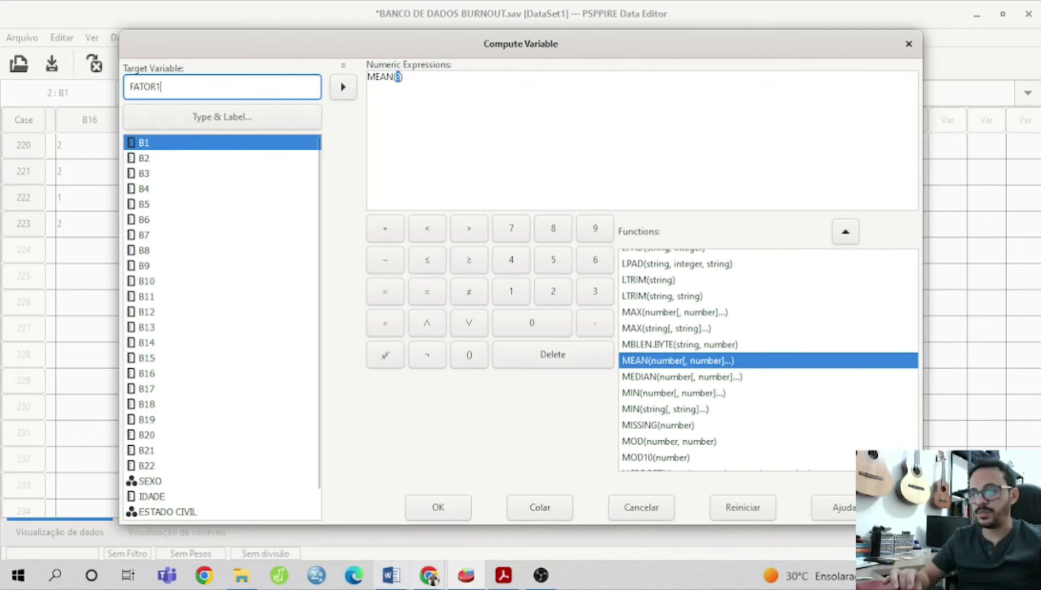
left_click(392, 577)
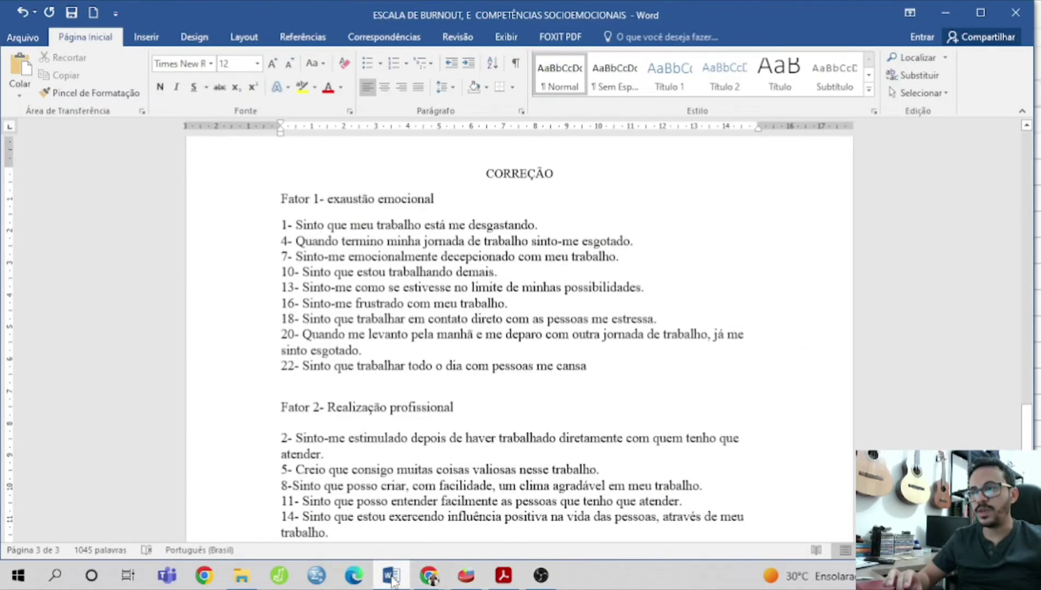
left_click(392, 578)
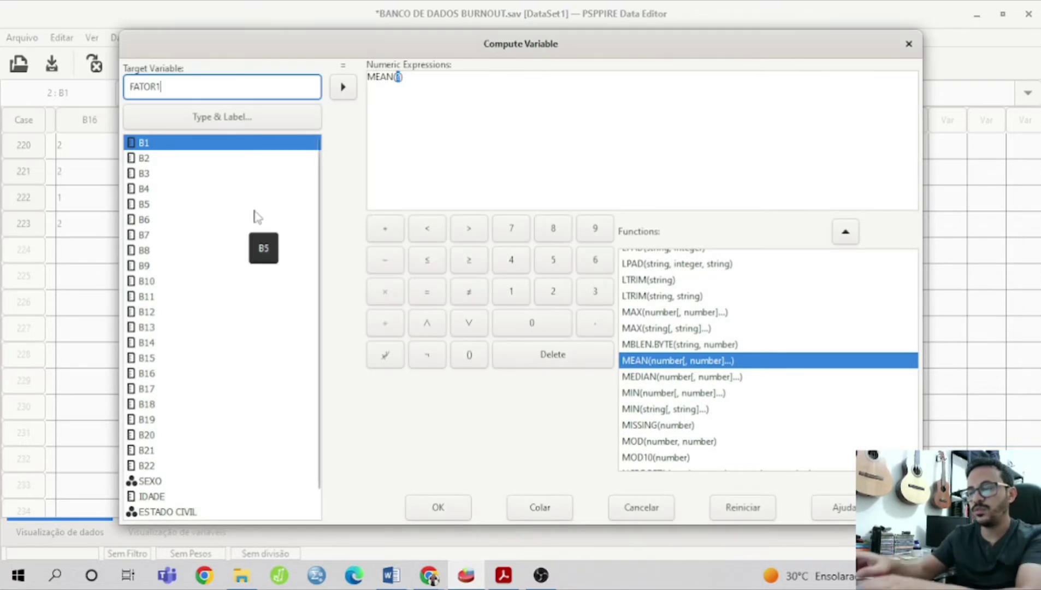
type("EXAUSTAO")
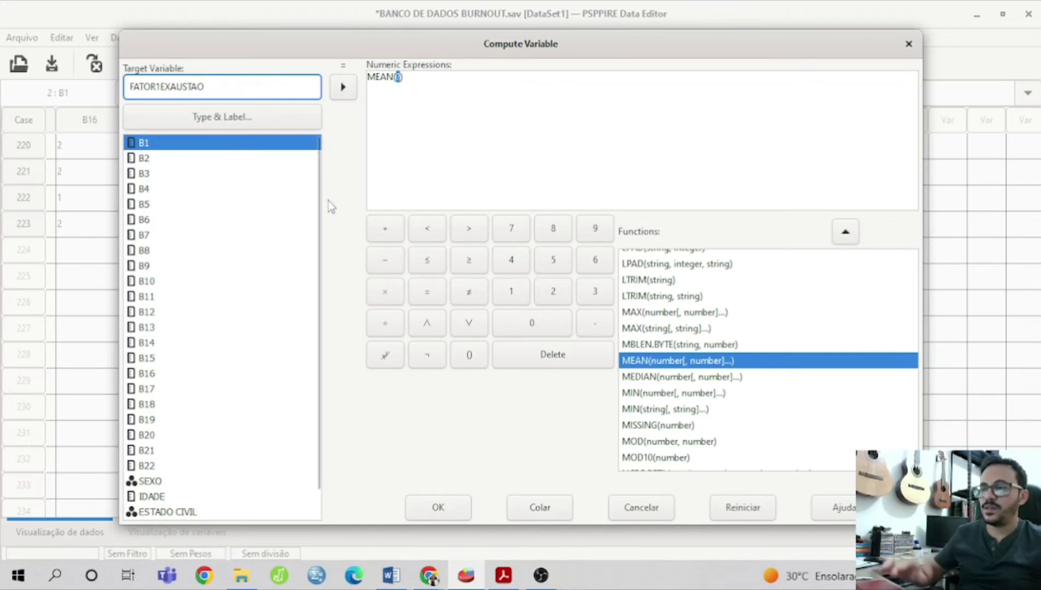
Step: Check the Factor 1 items in the Word scoring key and add B1 and B4, separated by commas, to the MEAN expression
left_click(441, 545)
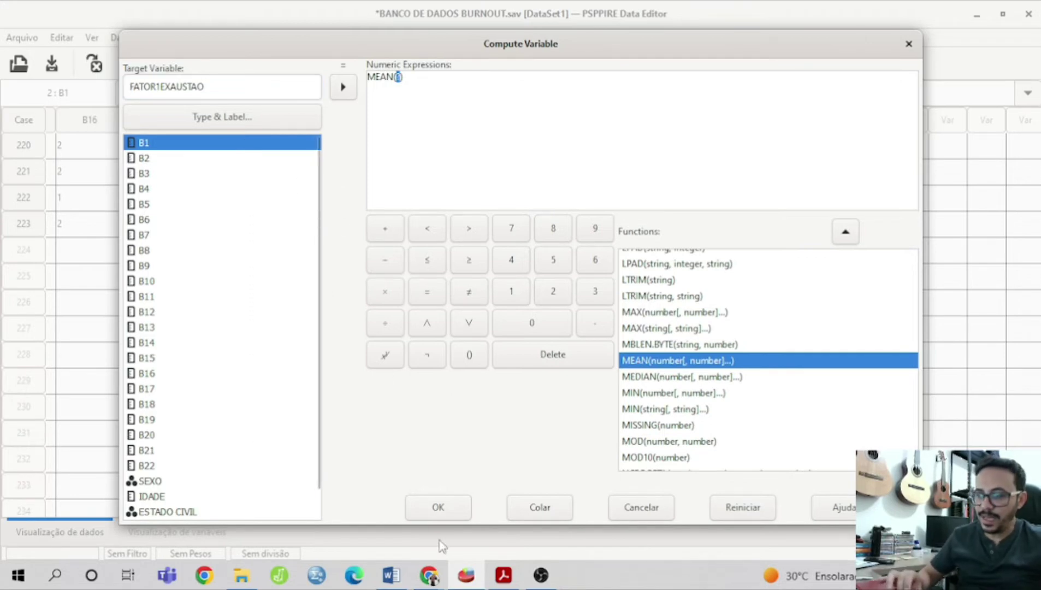
left_click(391, 578)
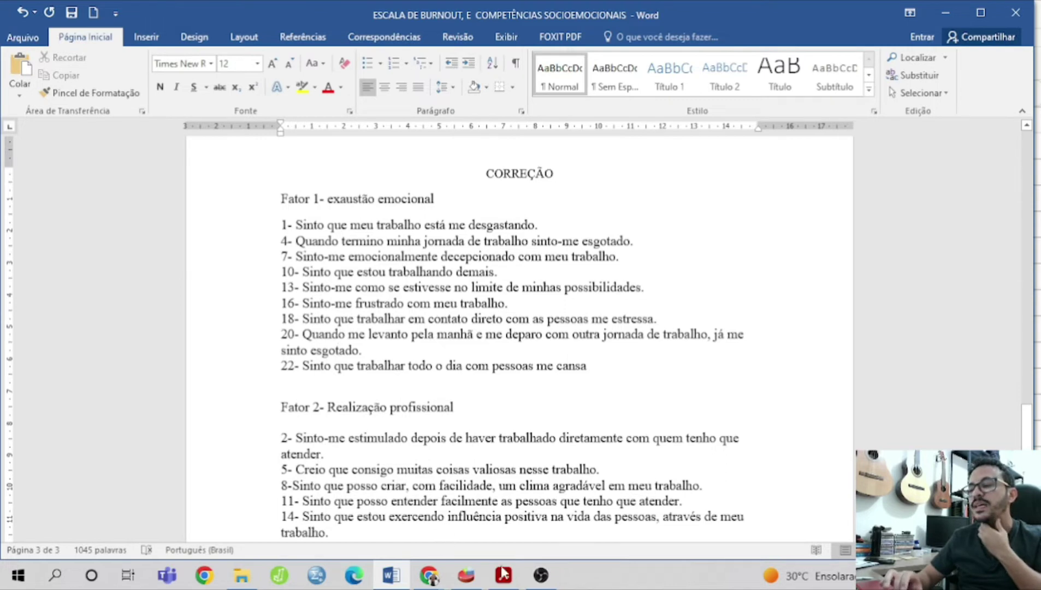
mouse_move(505, 577)
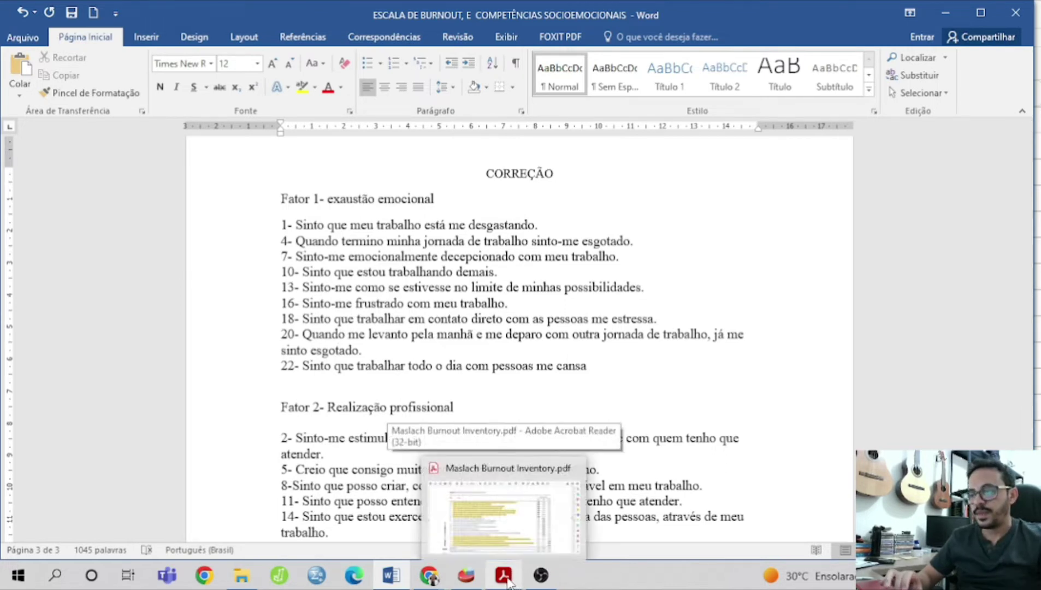
left_click(466, 575)
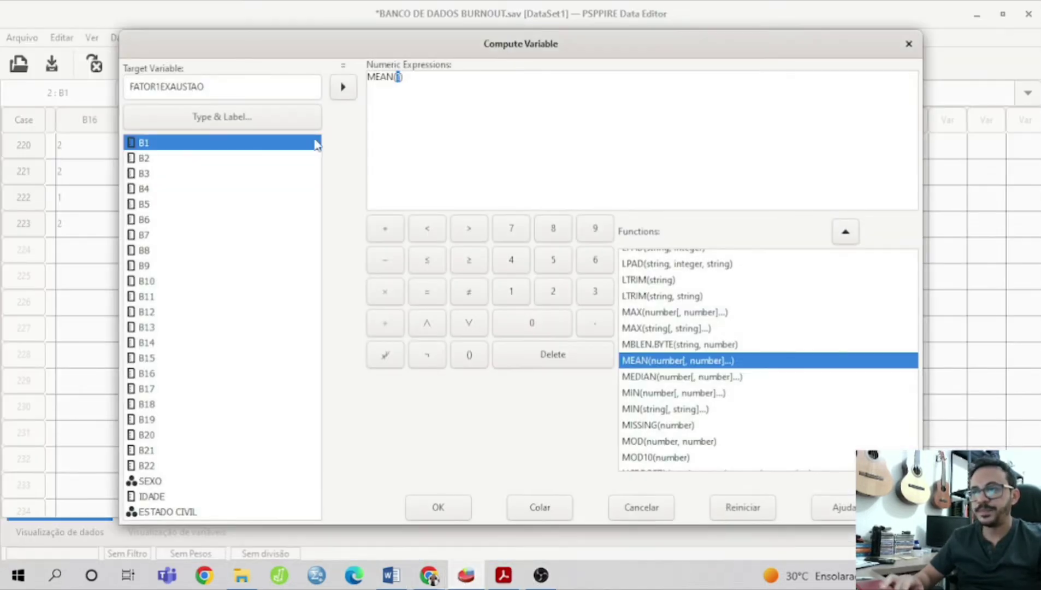
double_click(146, 146)
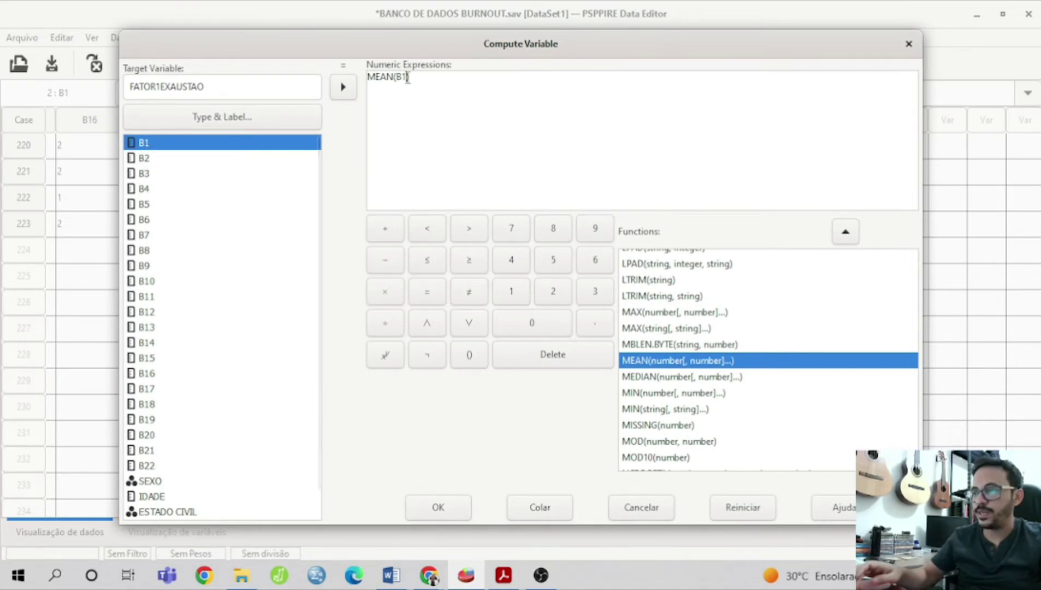
type(",")
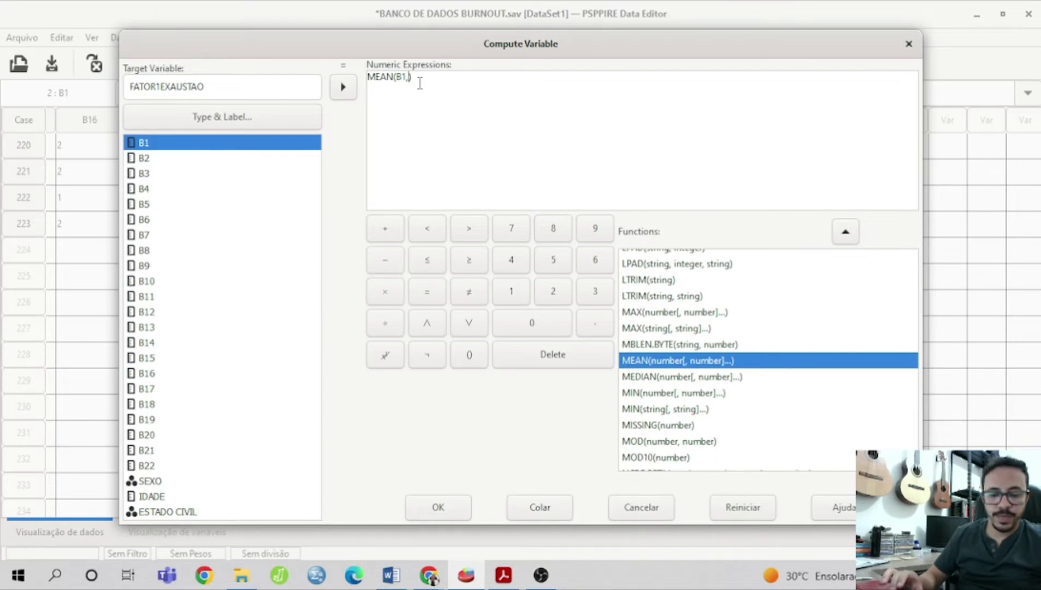
left_click(137, 191)
double_click(138, 190)
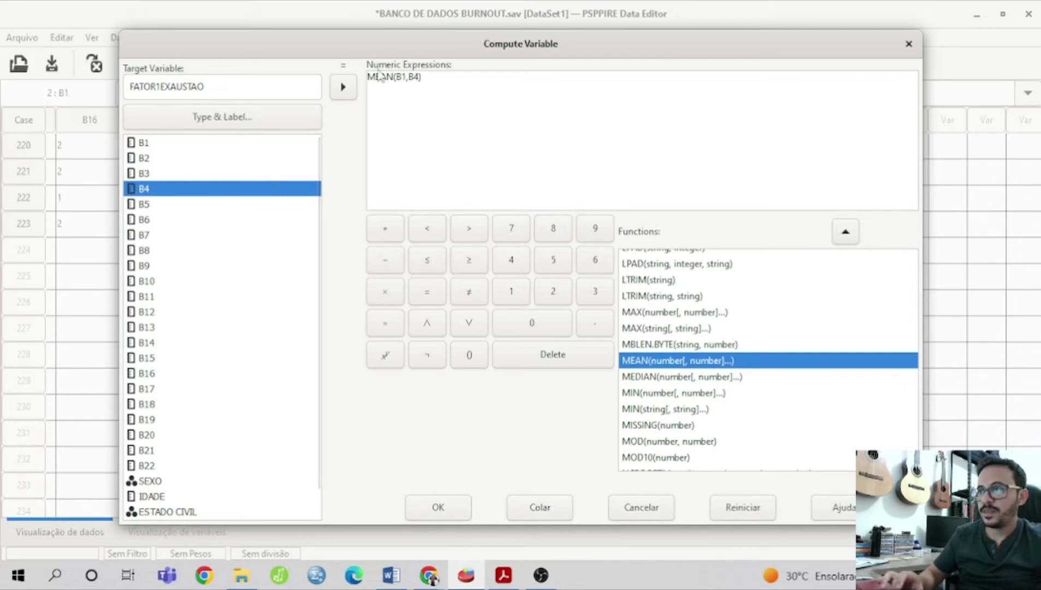
left_click(421, 77)
type(",")
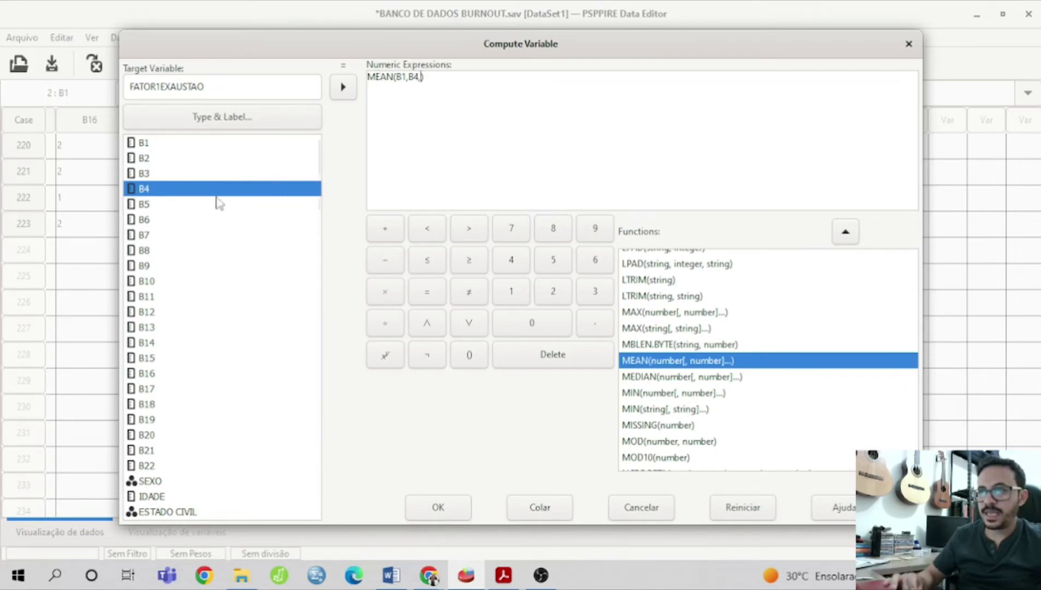
Step: Add items B7 and B10 to the MEAN expression, each followed by a comma
left_click(143, 238)
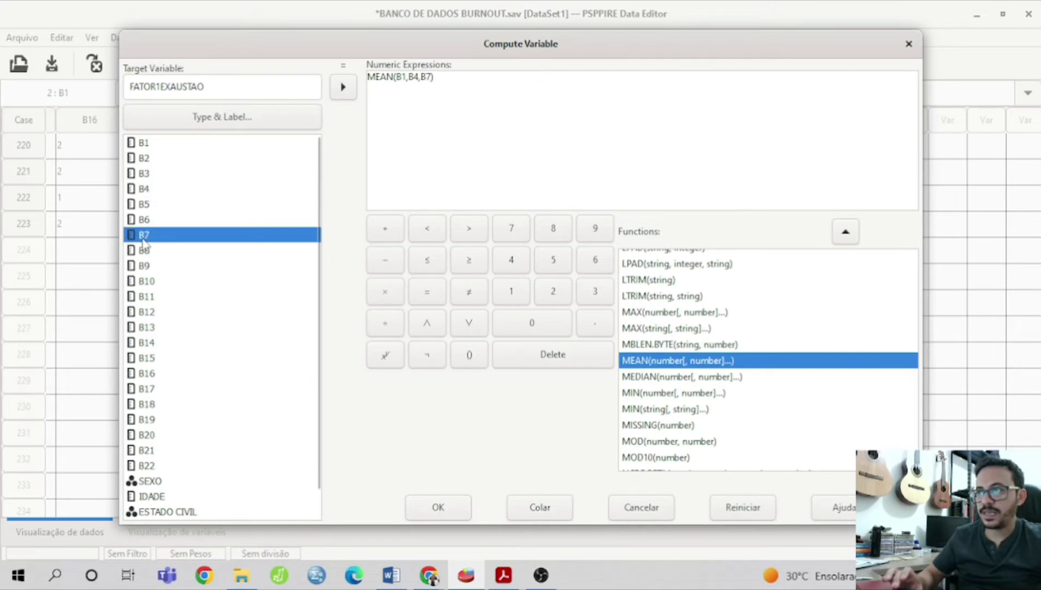
type(",")
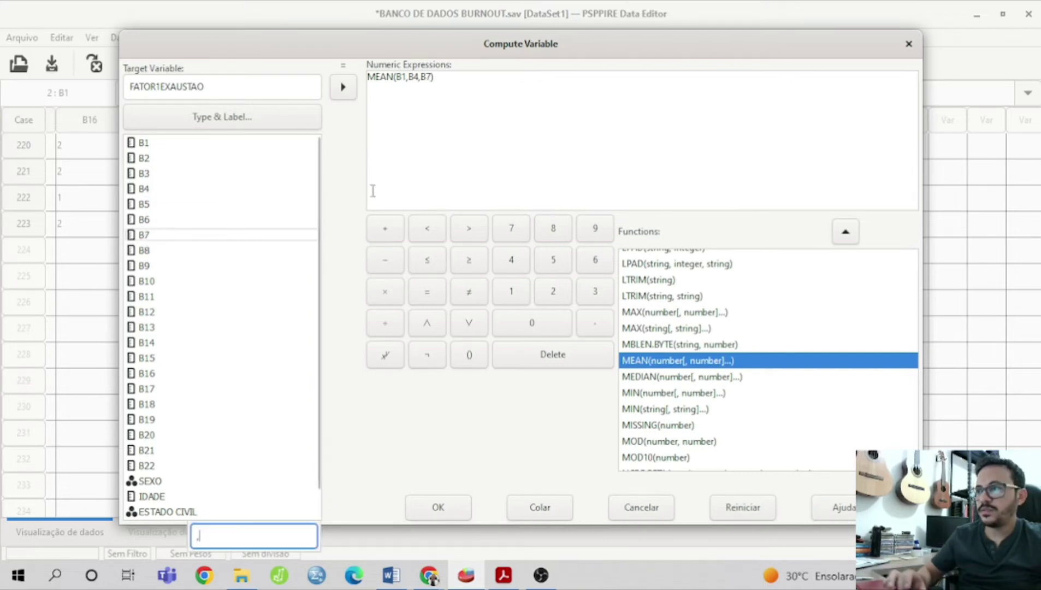
left_click(430, 80)
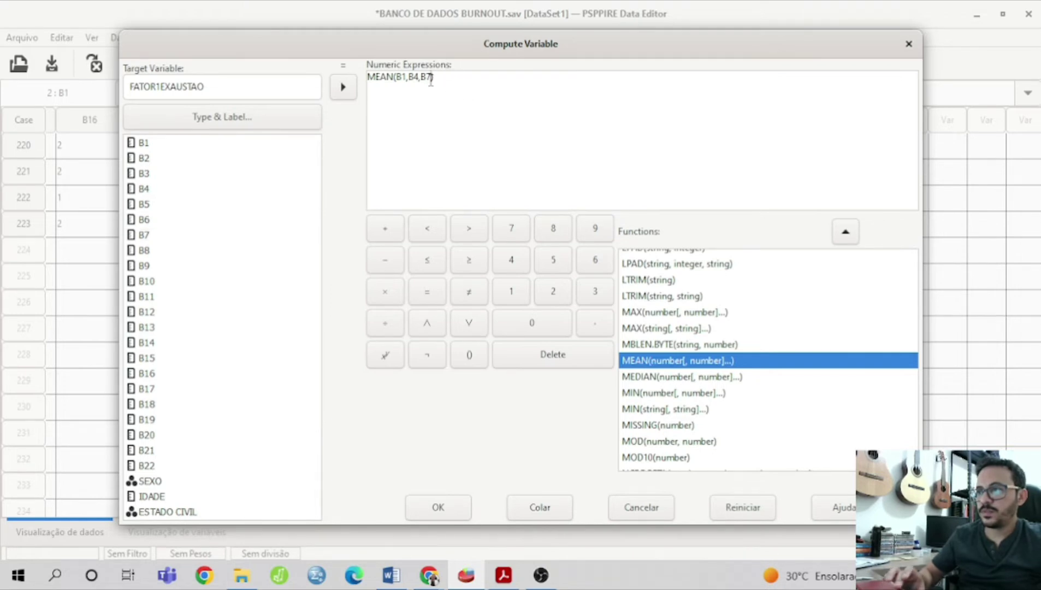
type(",")
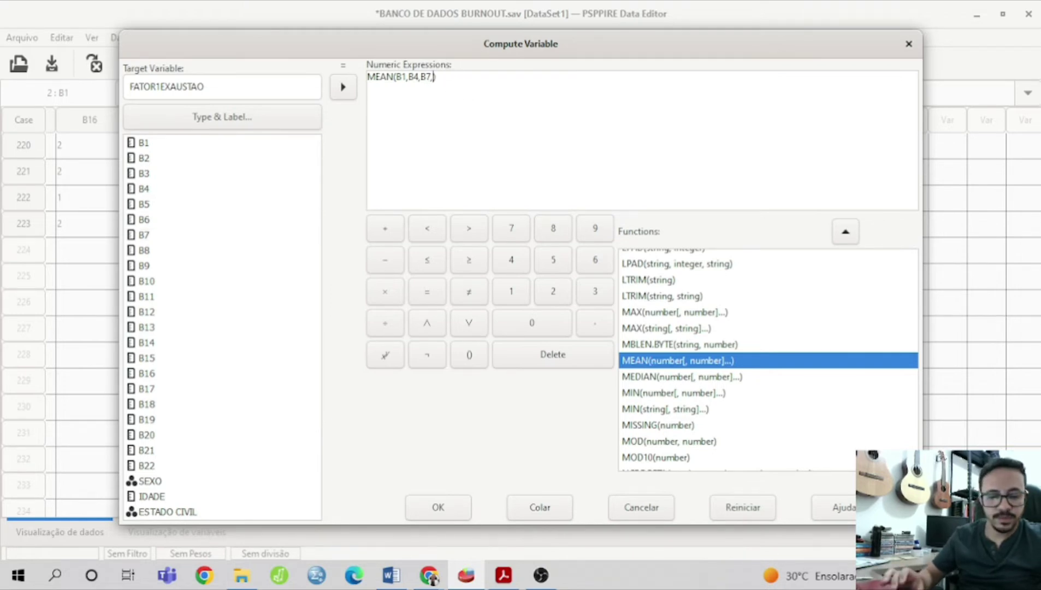
double_click(141, 281)
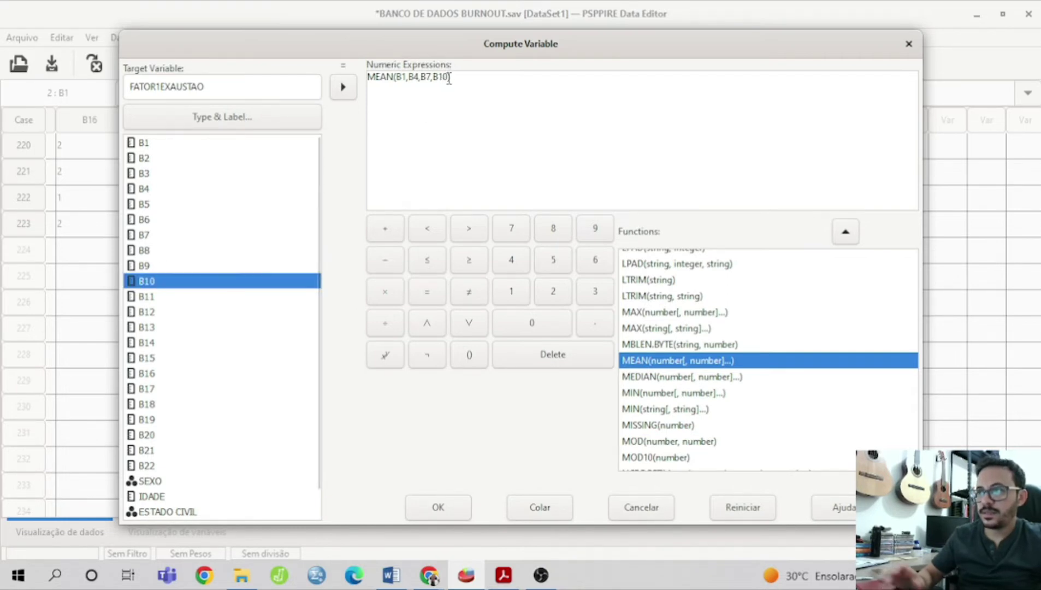
type(",")
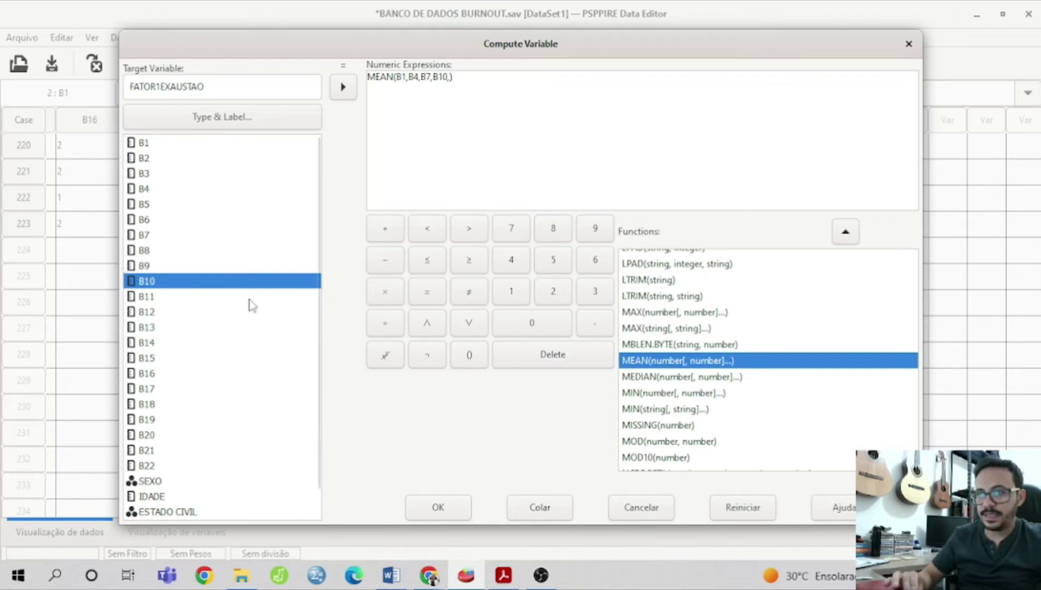
Step: Extend the MEAN expression with items B13 and B16, each followed by a comma
double_click(147, 328)
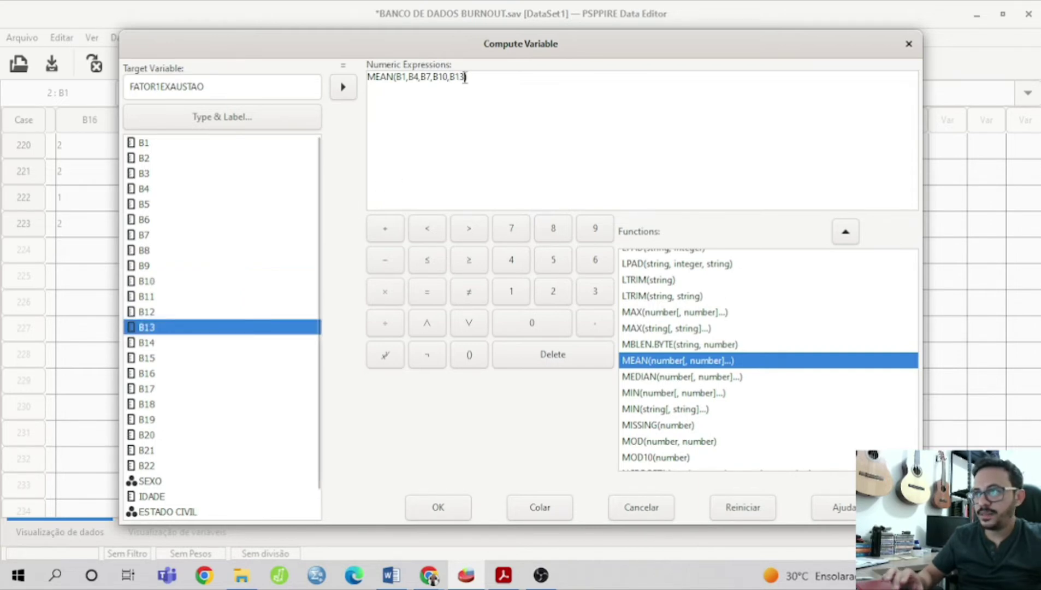
type(",")
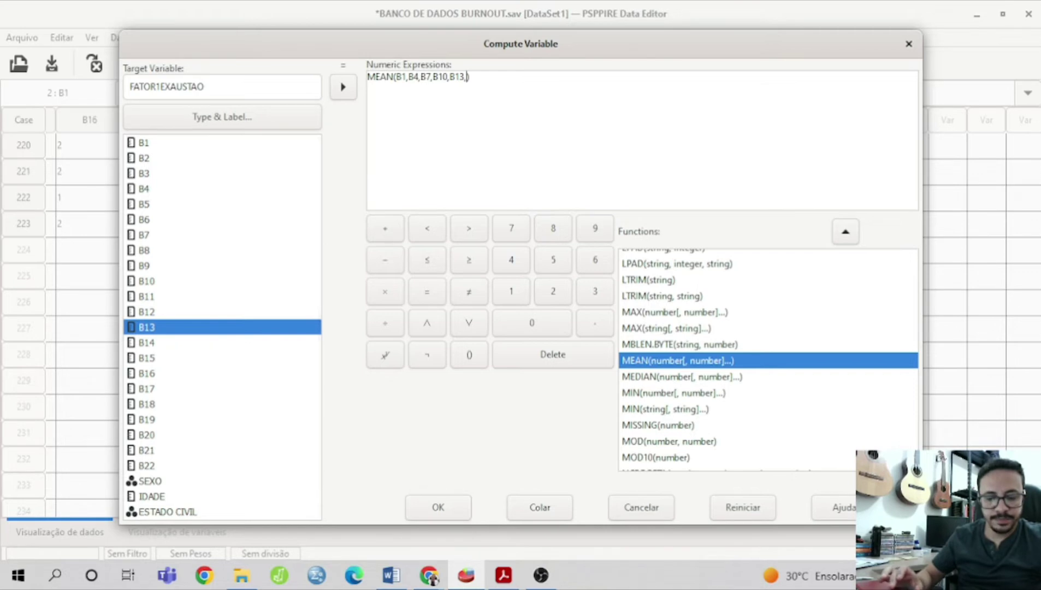
double_click(141, 375)
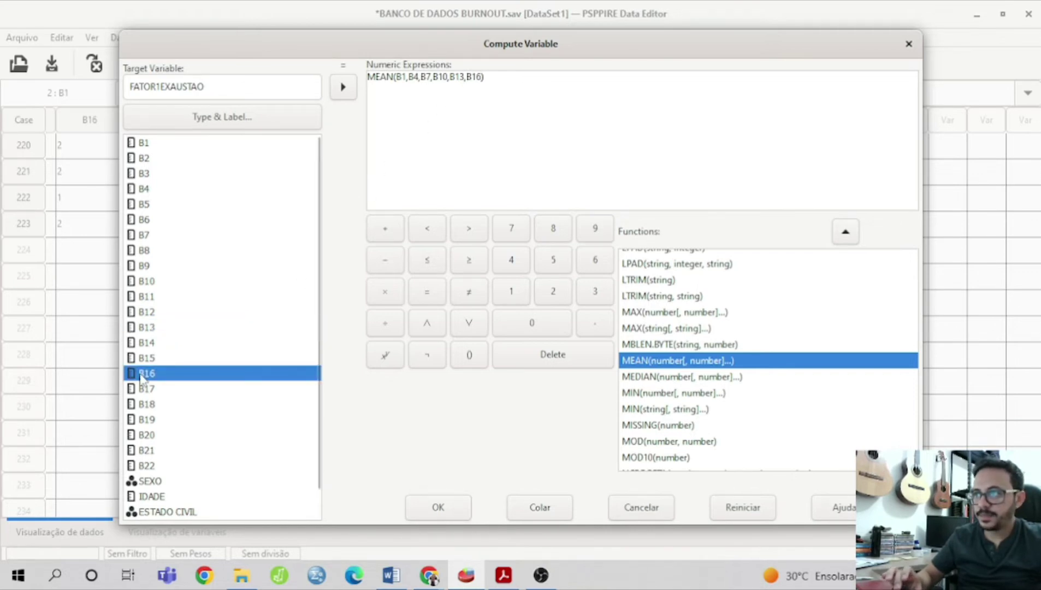
left_click(481, 84)
type(",")
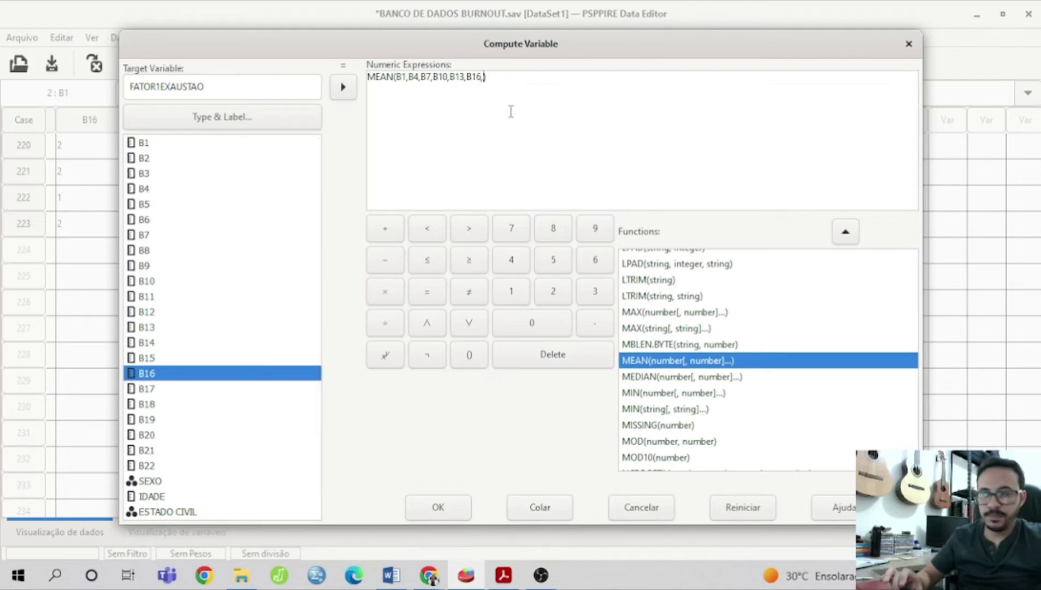
Step: Complete the MEAN expression with the last Factor 1 items B18, B20 and B22, separated by commas
left_click(145, 405)
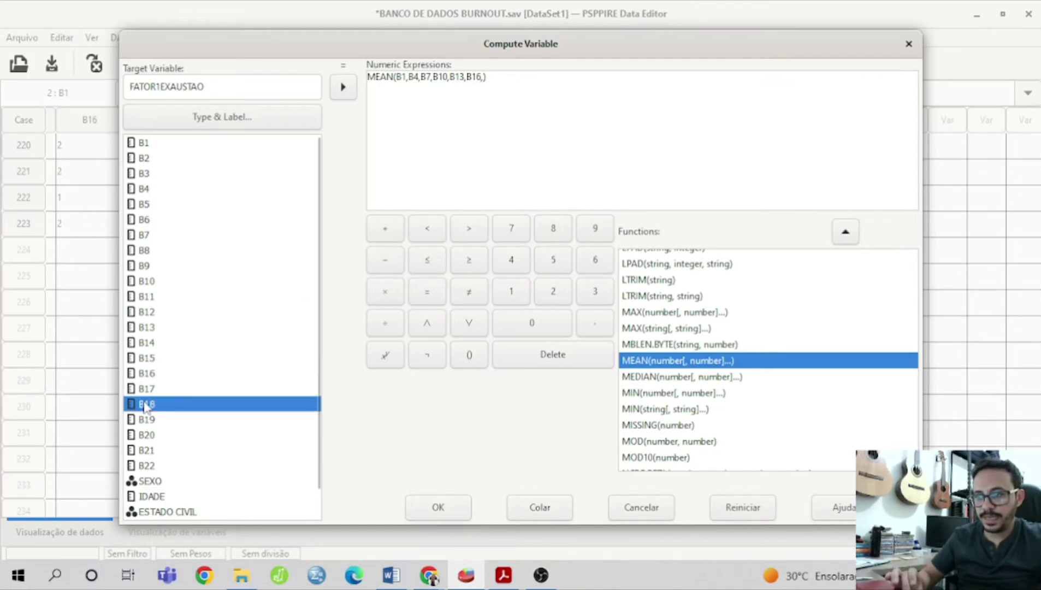
left_click(343, 88)
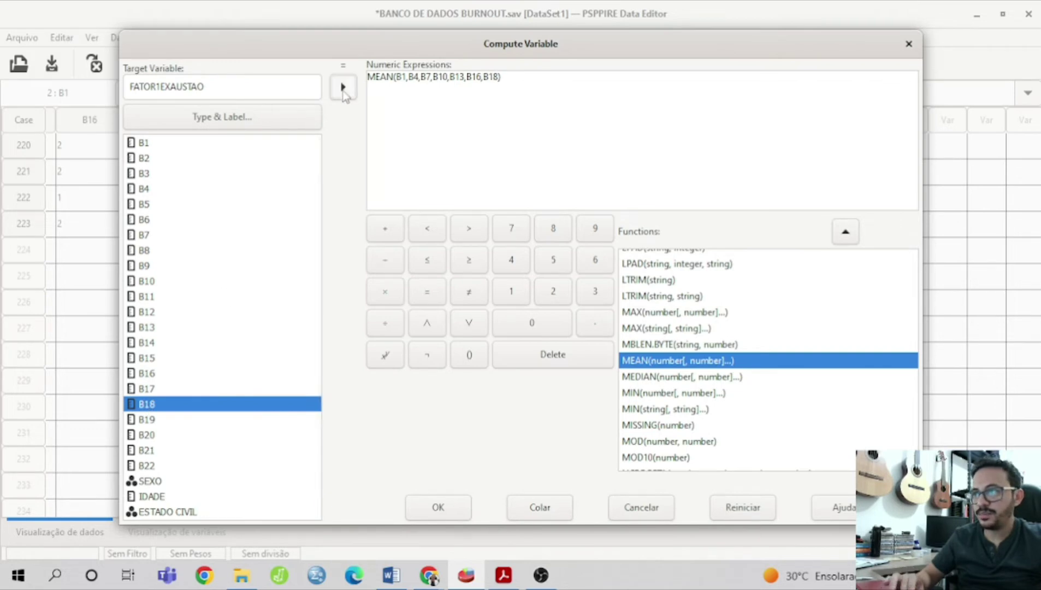
left_click(496, 76)
type(",")
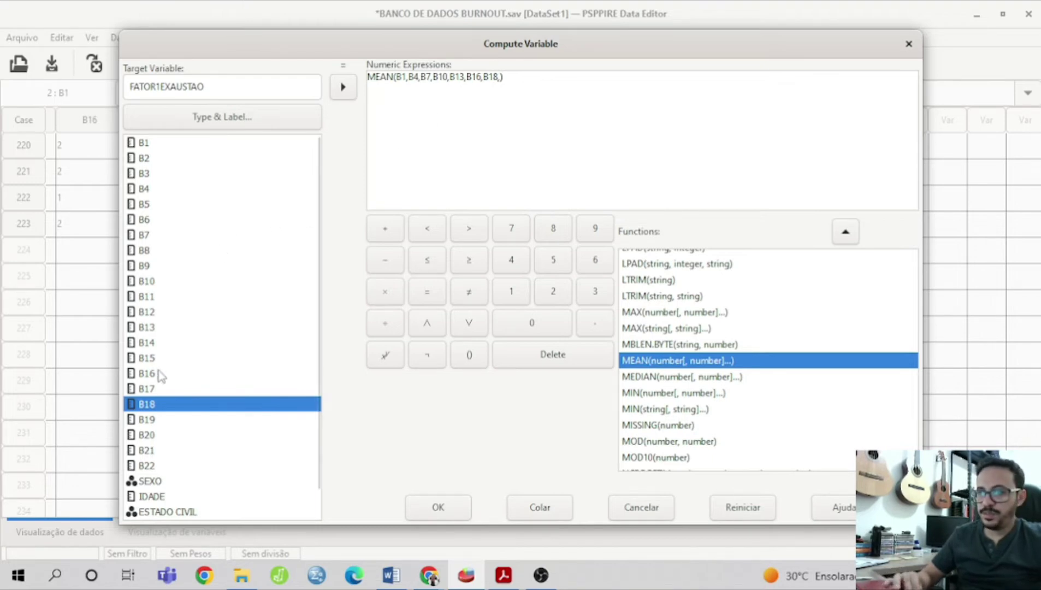
double_click(140, 438)
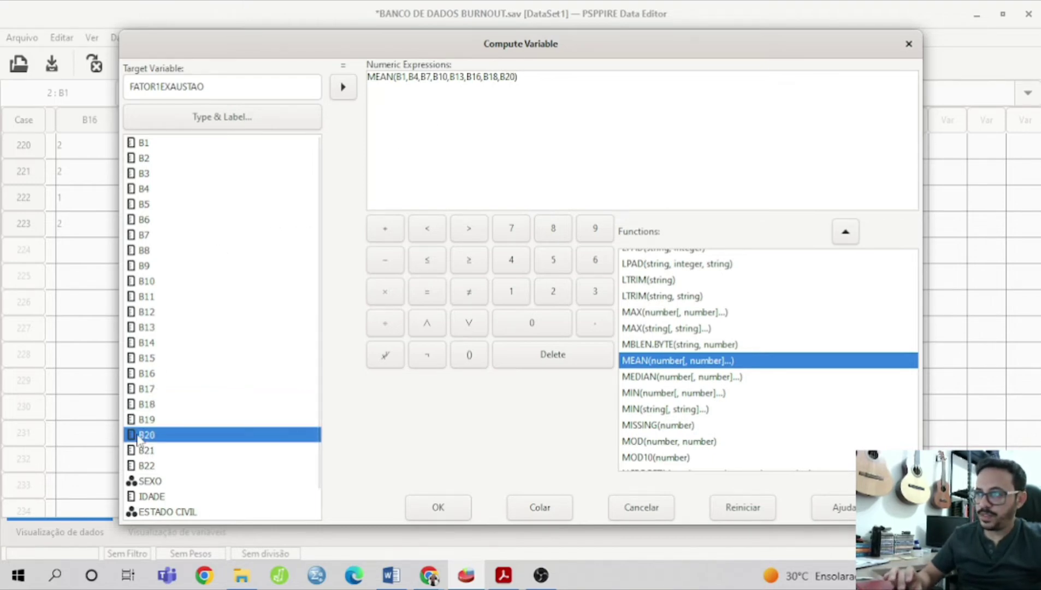
left_click(514, 77)
type(",")
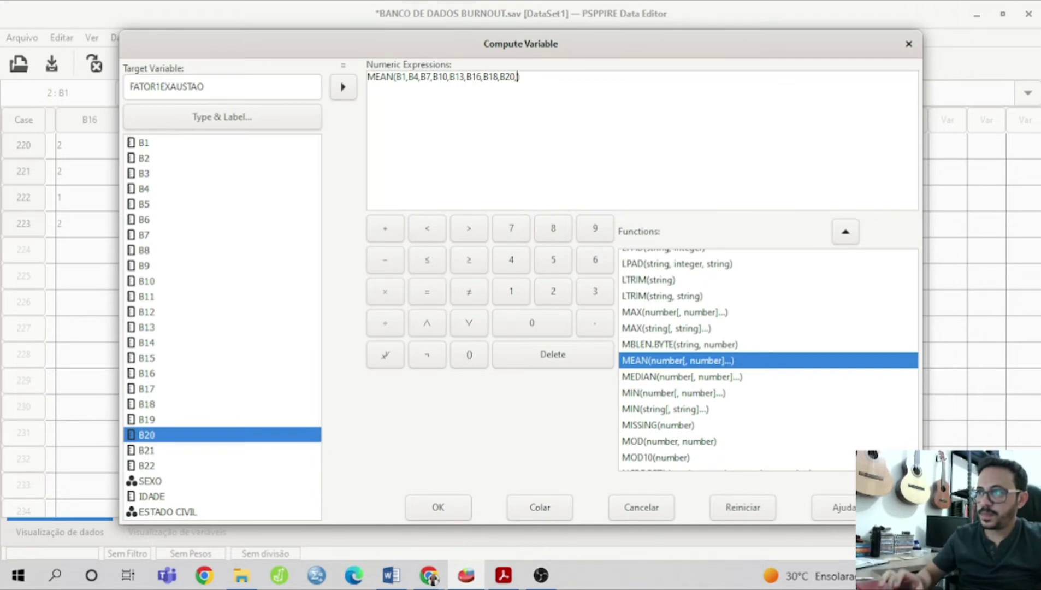
double_click(145, 467)
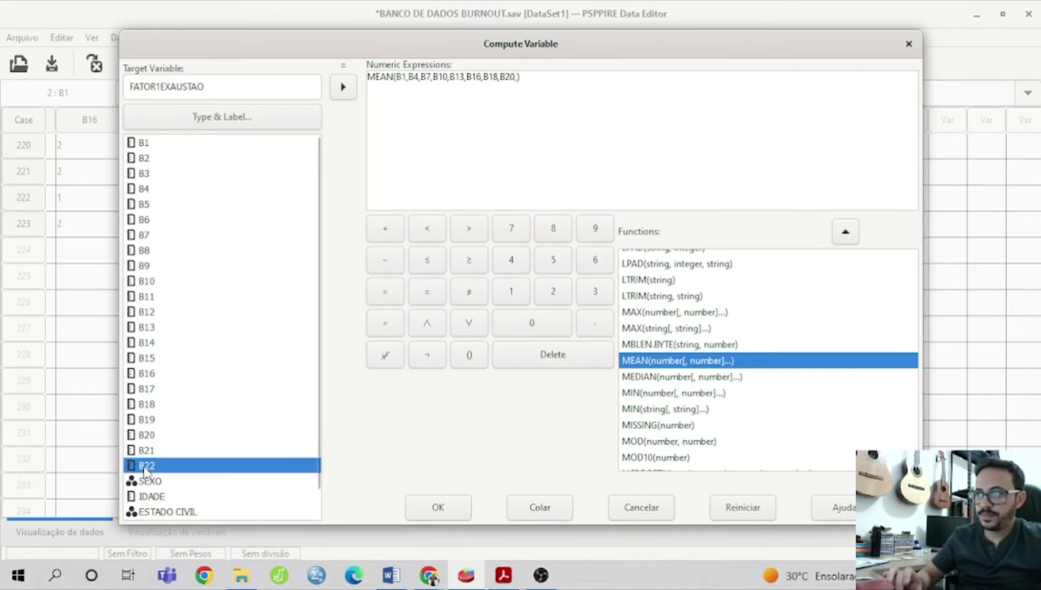
type(")")
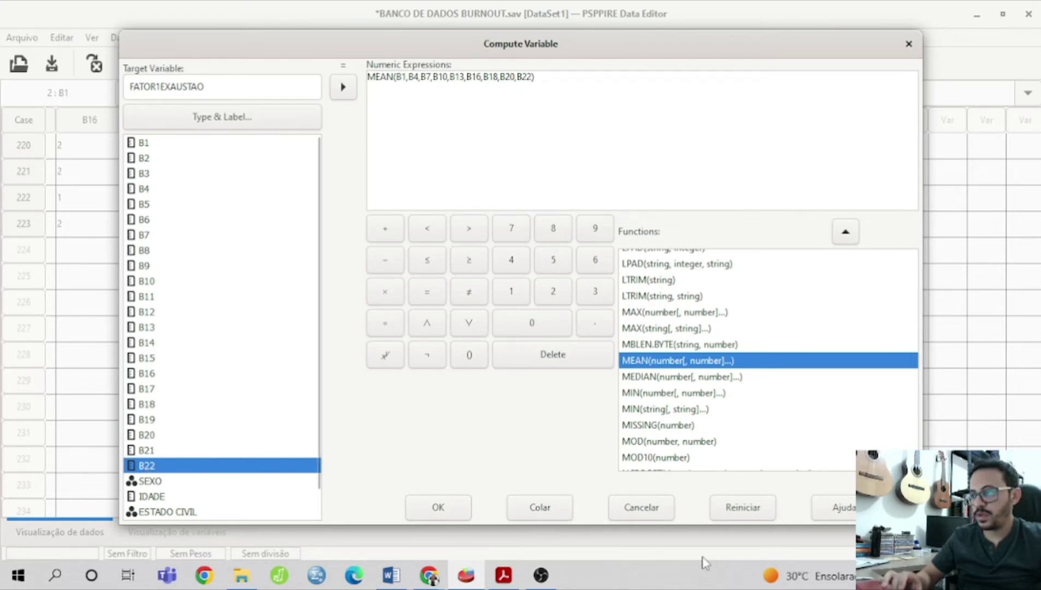
Step: Run the computation and check the new FATOR1EXAUSTAO variable in the data set and in the variable definitions
left_click(443, 509)
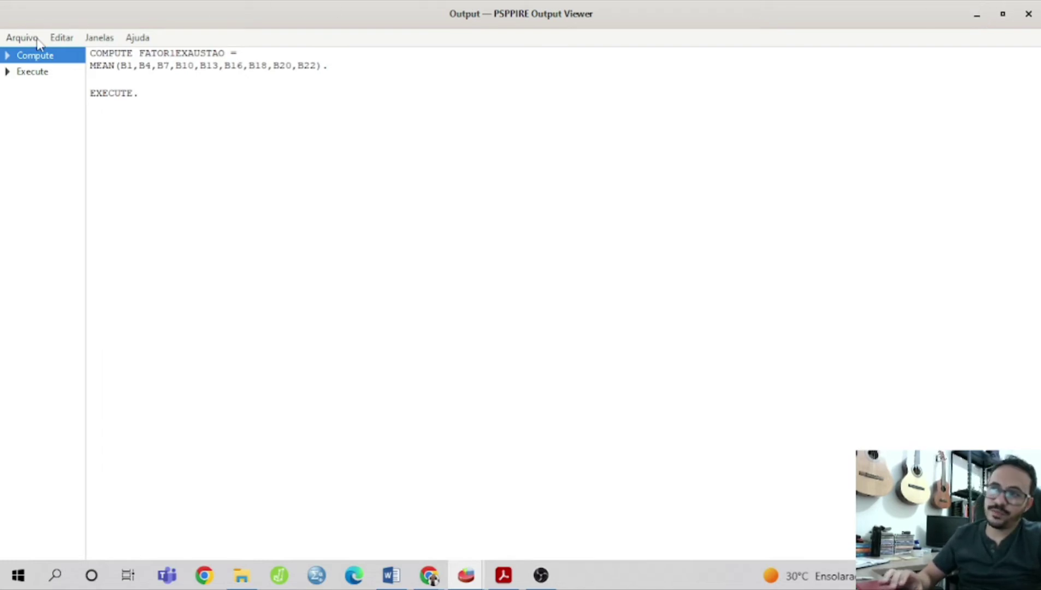
left_click(976, 16)
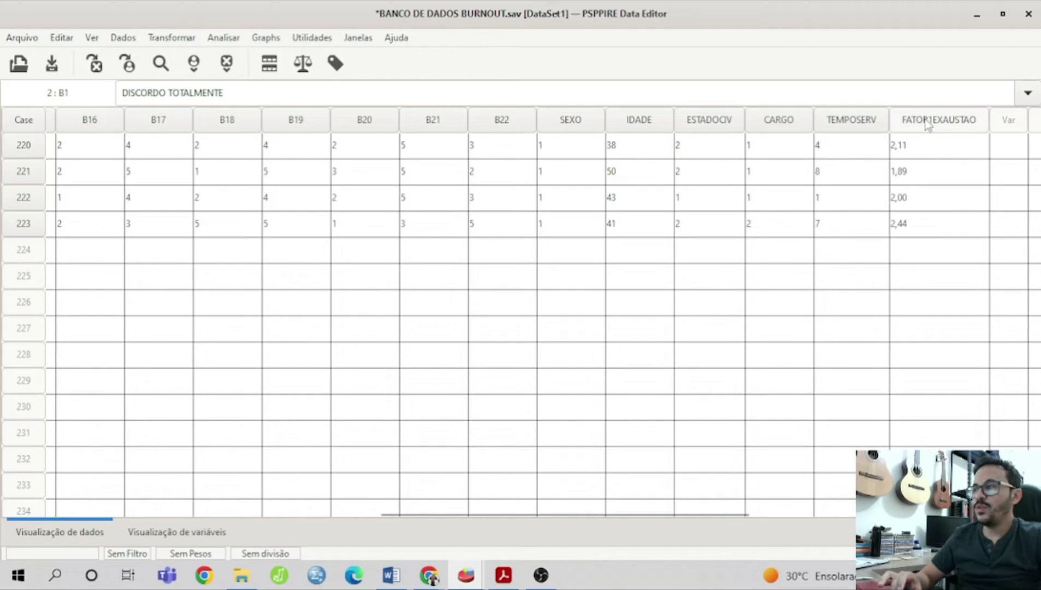
left_click(169, 534)
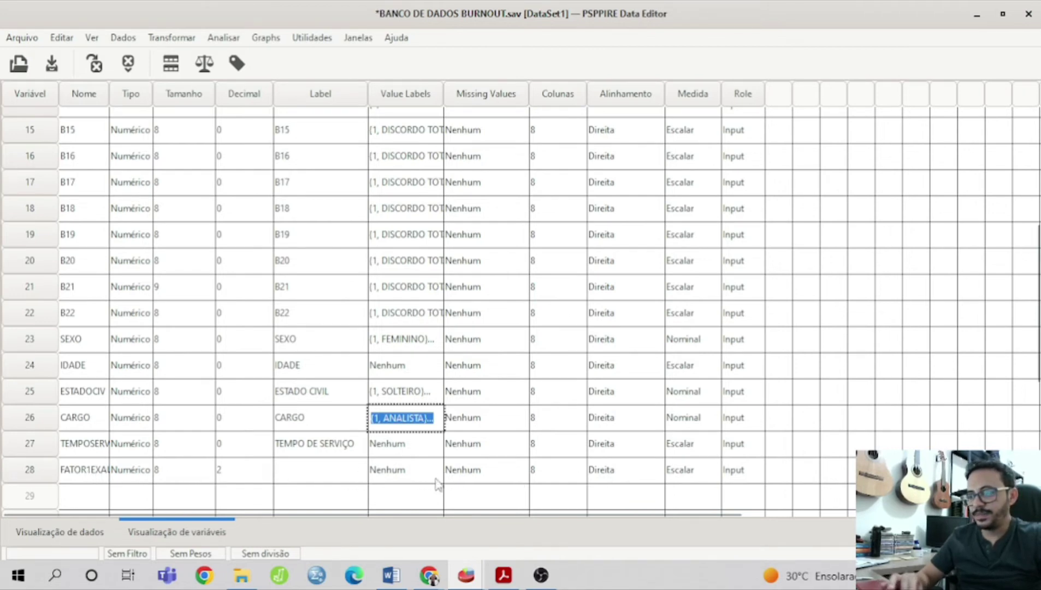
left_click(77, 532)
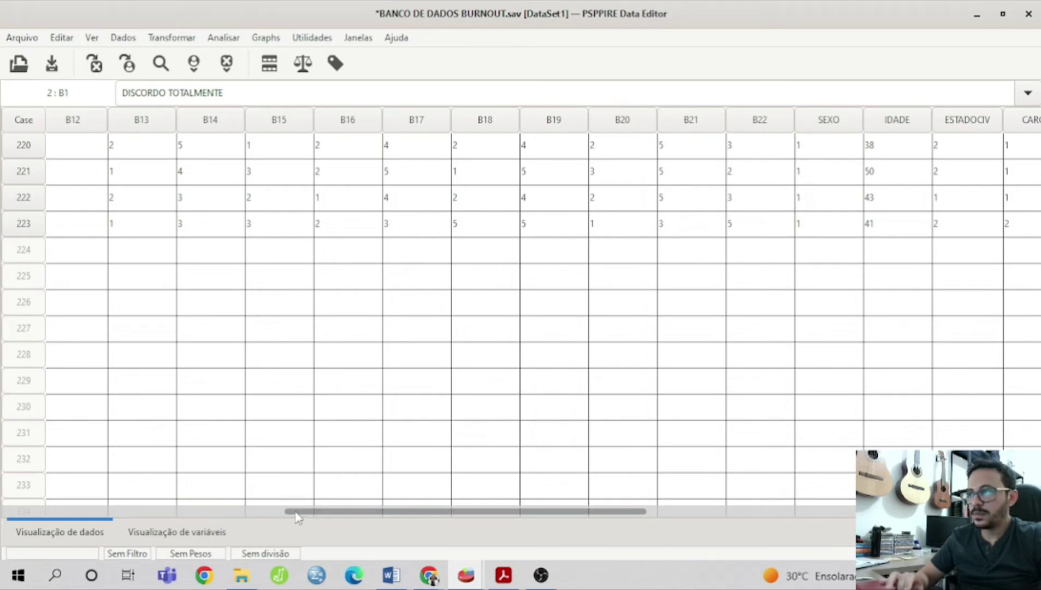
Step: Review the FATOR1EXAUSTAO values case by case, from the end of the data set back up to the first case
left_click(786, 203)
key("Right")
key("Right")
key("Right")
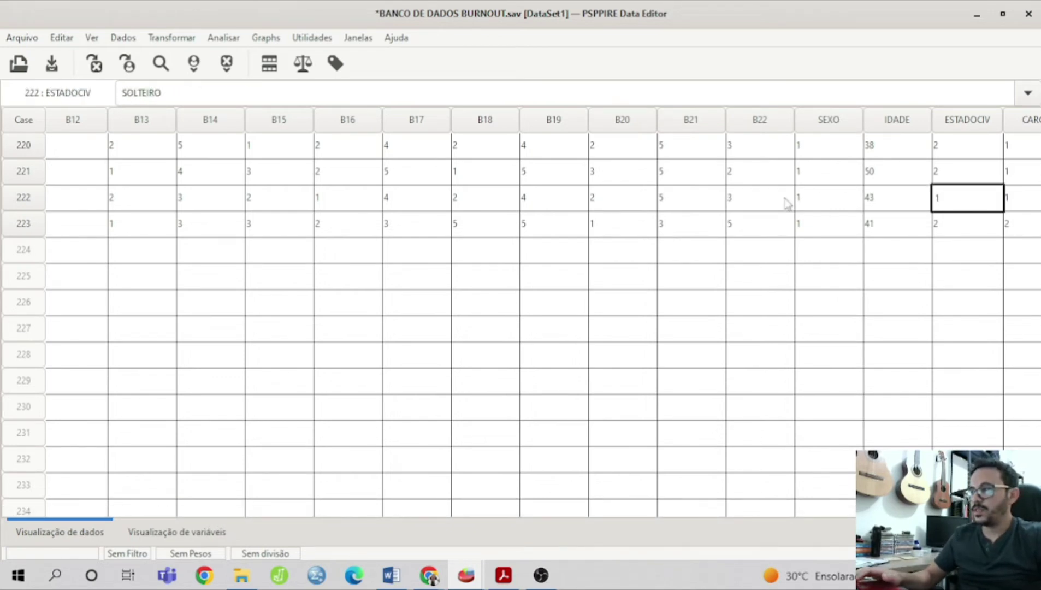
key("Right")
key("Right")
key("Right")
key("Up")
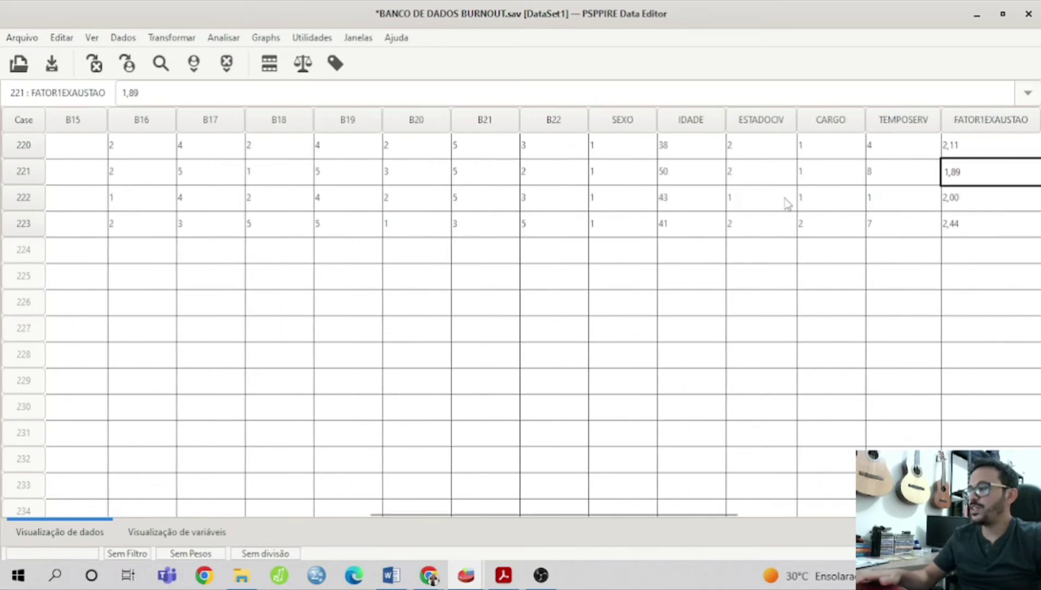
key("Up")
key("Up")
key("Up")
key("Up")
key("Up")
key("Up")
key("Up")
key("Up")
key("Up")
key("Up")
key("Up")
key("Up")
key("Up")
key("Up")
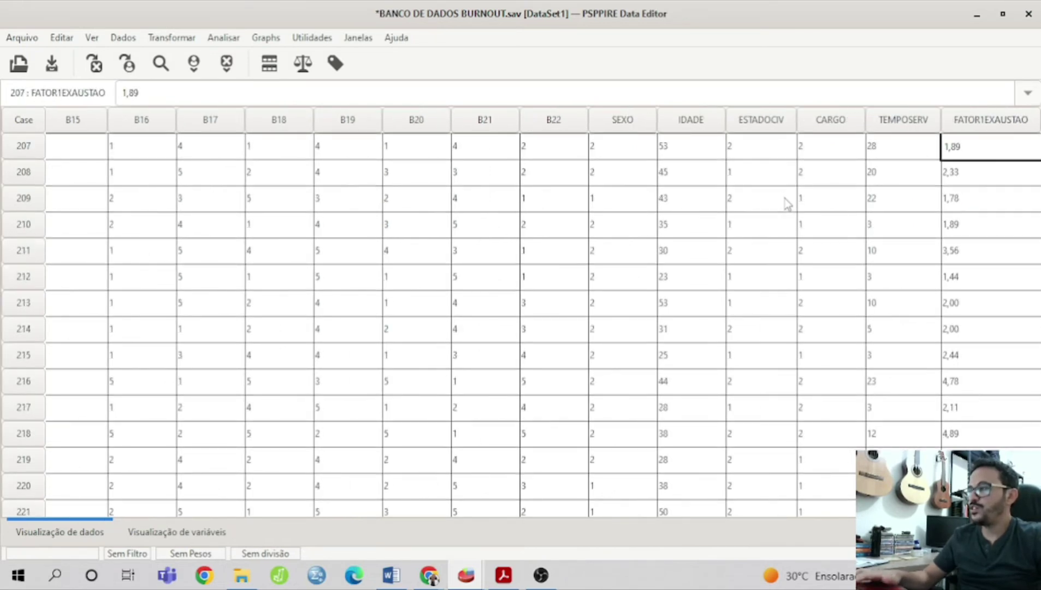
key("Up")
key("Up")
key("Up")
key("Up")
key("Up")
key("Up")
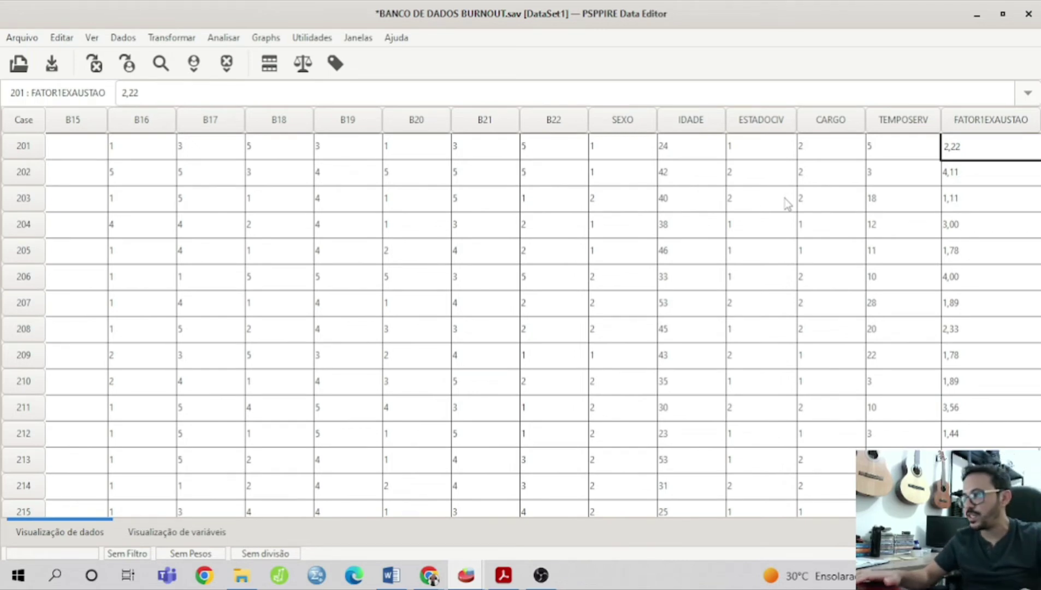
key("Up")
key("Up")
key("Up")
key("Up")
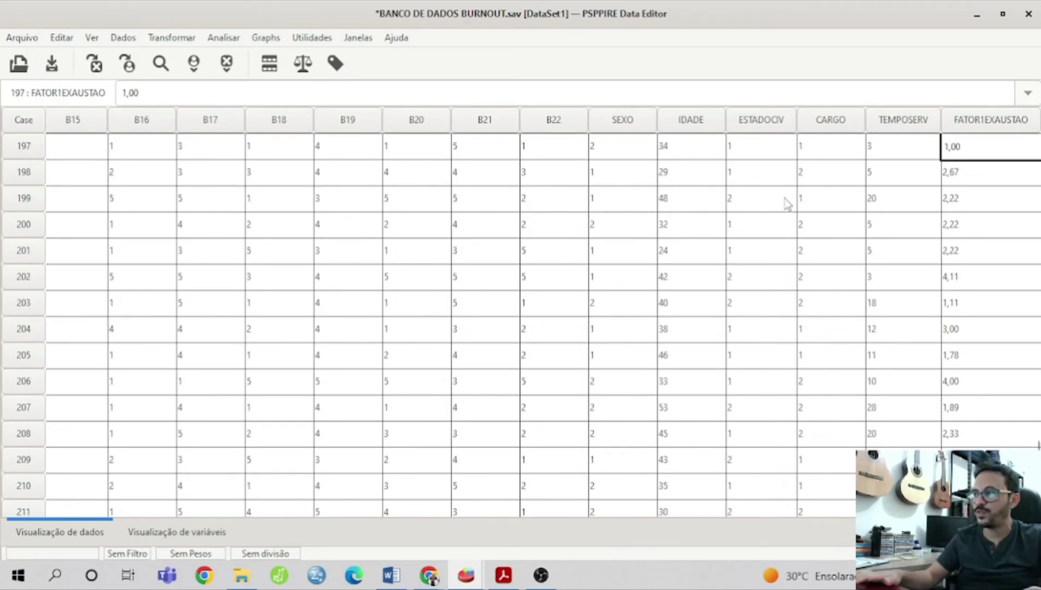
key("Up")
key("Up")
key("Up")
key("Up")
key("Up")
key("Up")
key("Up")
key("Up")
key("Up")
key("Up")
key("Up")
key("Up")
key("Up")
key("Up")
key("Up")
key("Up")
key("Up")
key("Up")
key("Up")
key("Up")
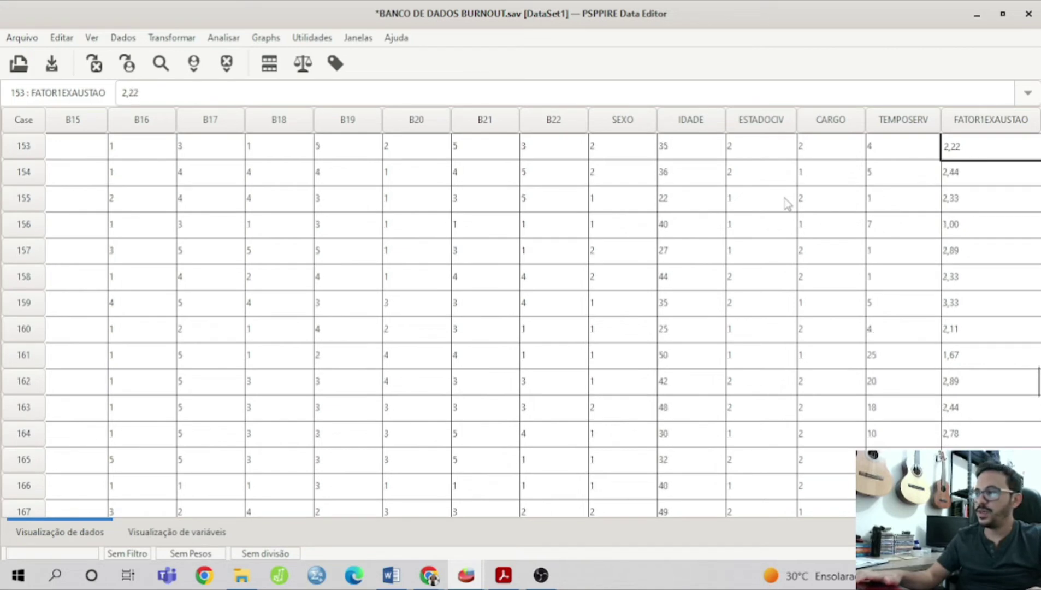
key("Up")
key("Up")
key("Up")
key("Up")
key("Up")
key("Up")
key("Up")
key("Up")
key("Up")
key("Up")
key("Up")
key("Up")
key("Up")
key("Up")
key("Up")
key("Up")
key("Up")
key("Up")
key("Up")
key("Up")
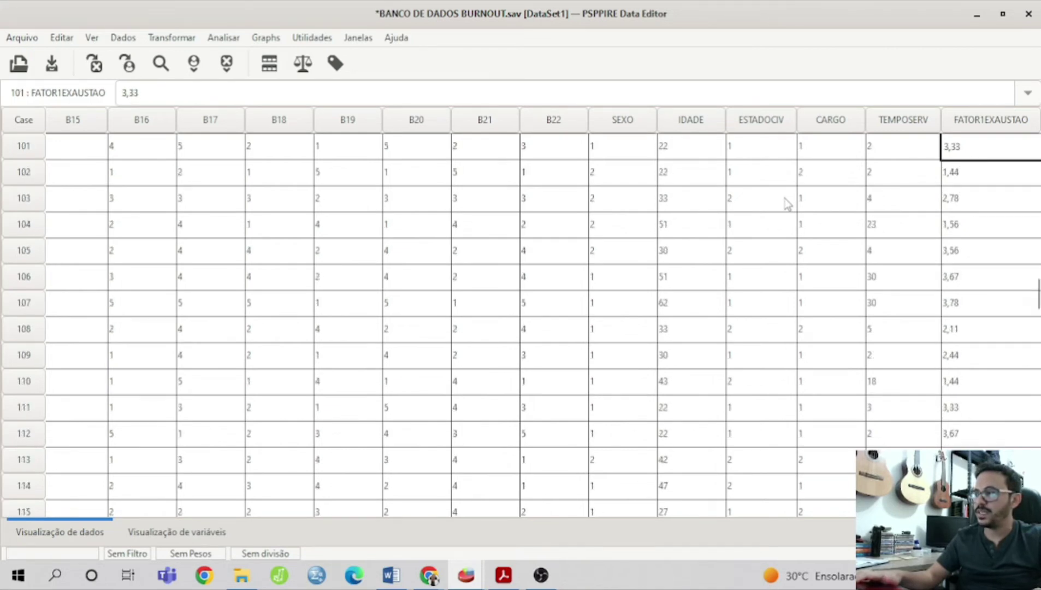
key("Up")
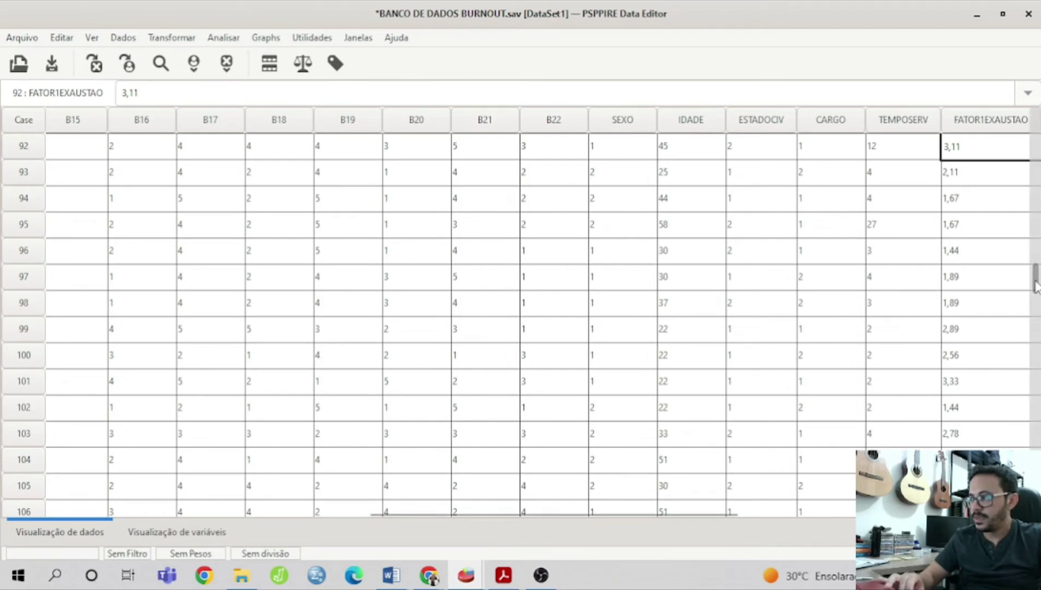
left_click_drag(1035, 281, 1036, 119)
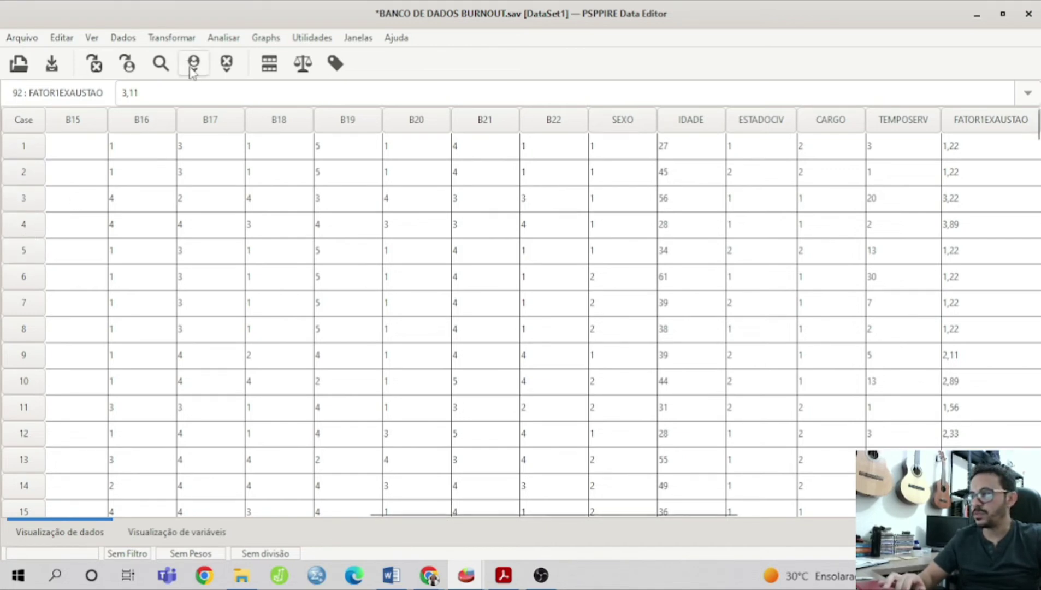
Step: Start another Compute Variable with FATOR2REALIZACAO as the target variable and clear the previous numeric expression
left_click(176, 39)
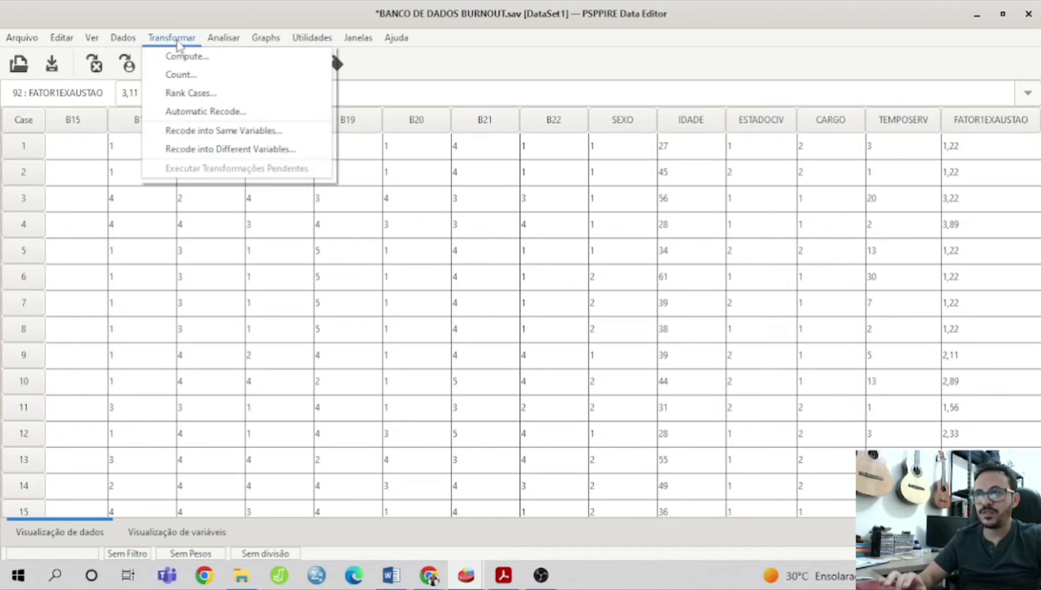
left_click(201, 60)
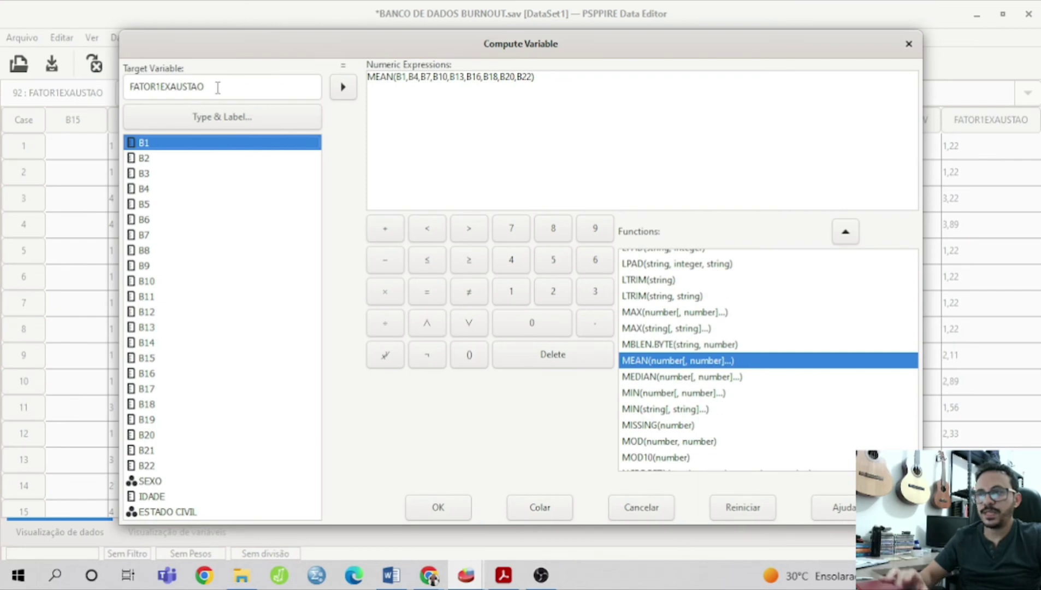
left_click(217, 88)
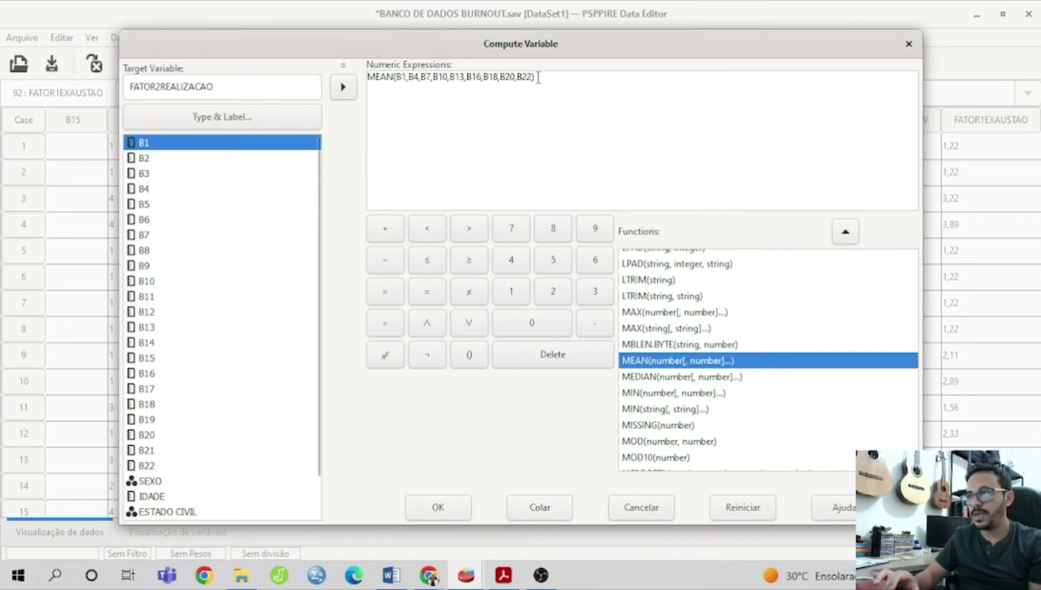
key("BackSpace")
key("BackSpace")
key("BackSpace")
key("BackSpace")
key("BackSpace")
key("BackSpace")
key("BackSpace")
key("BackSpace")
key("BackSpace")
key("BackSpace")
key("BackSpace")
key("BackSpace")
key("BackSpace")
key("BackSpace")
key("BackSpace")
key("BackSpace")
key("BackSpace")
key("BackSpace")
key("BackSpace")
key("BackSpace")
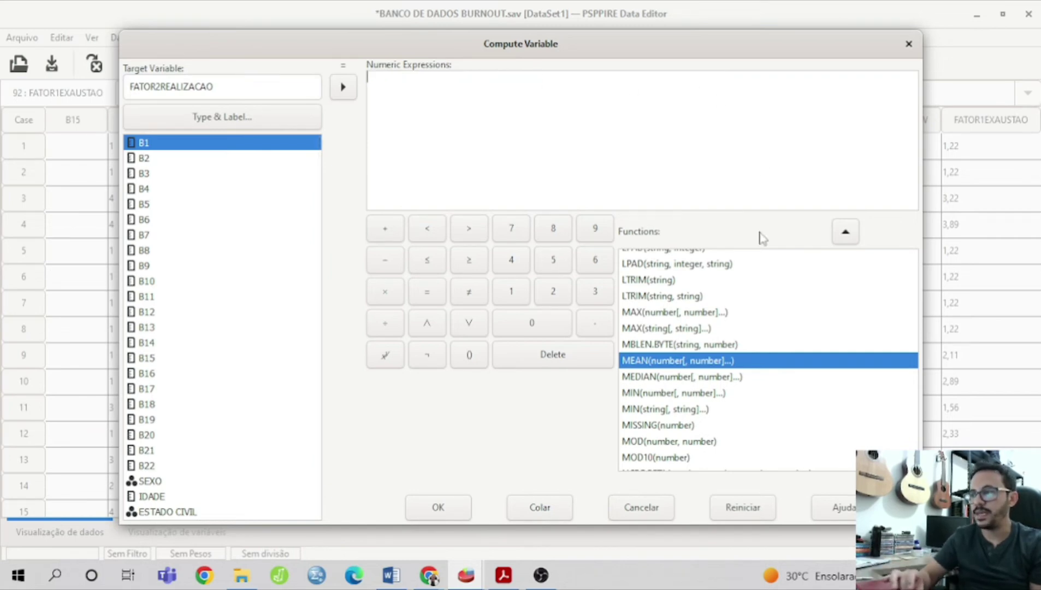
Step: Insert the MEAN function into the numeric expression with B2 as its first item, followed by a comma
double_click(658, 363)
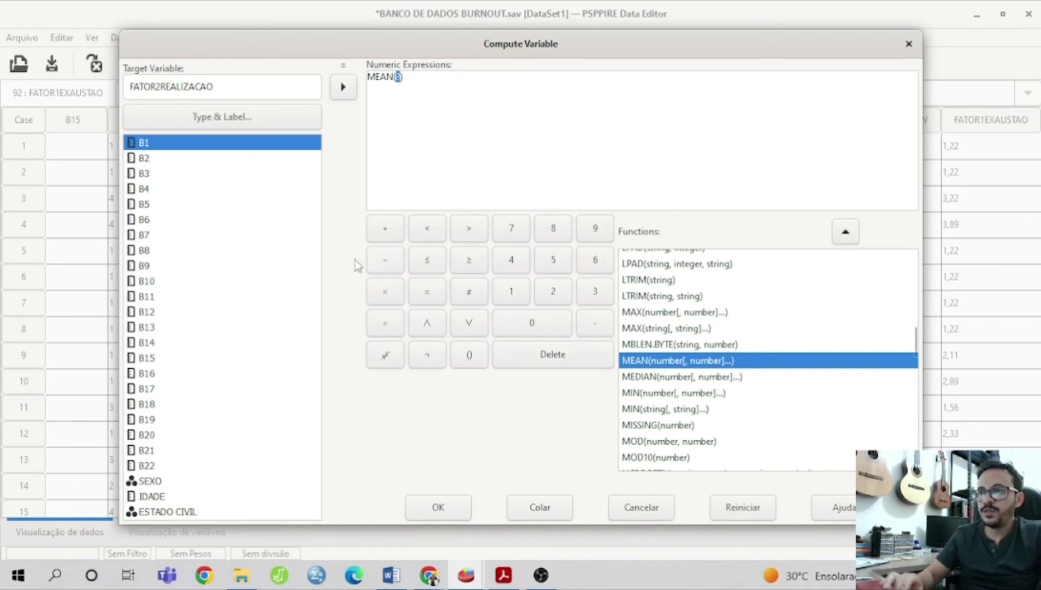
double_click(144, 159)
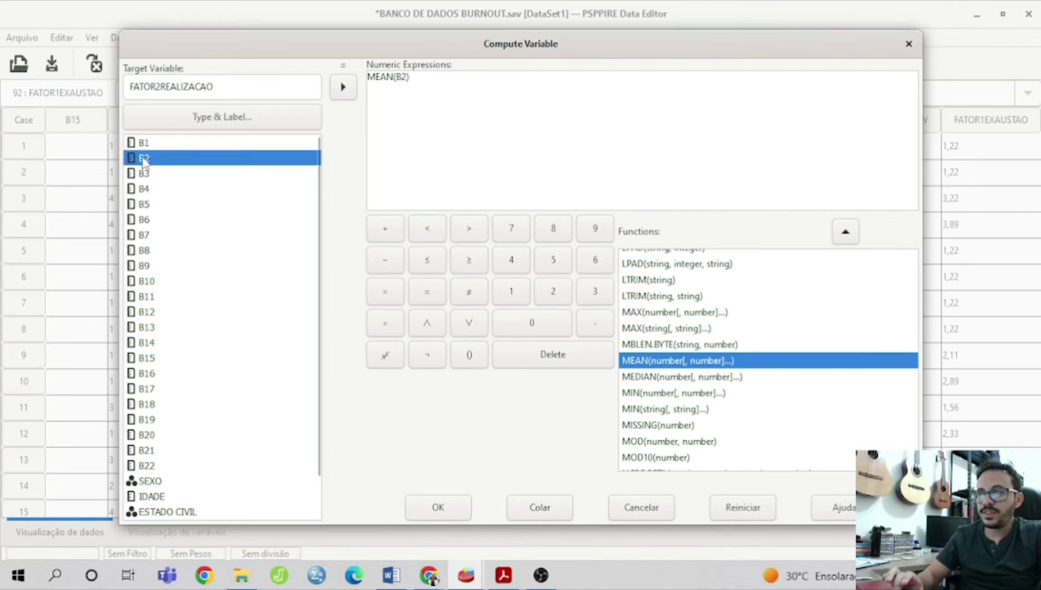
left_click(409, 77)
type(",")
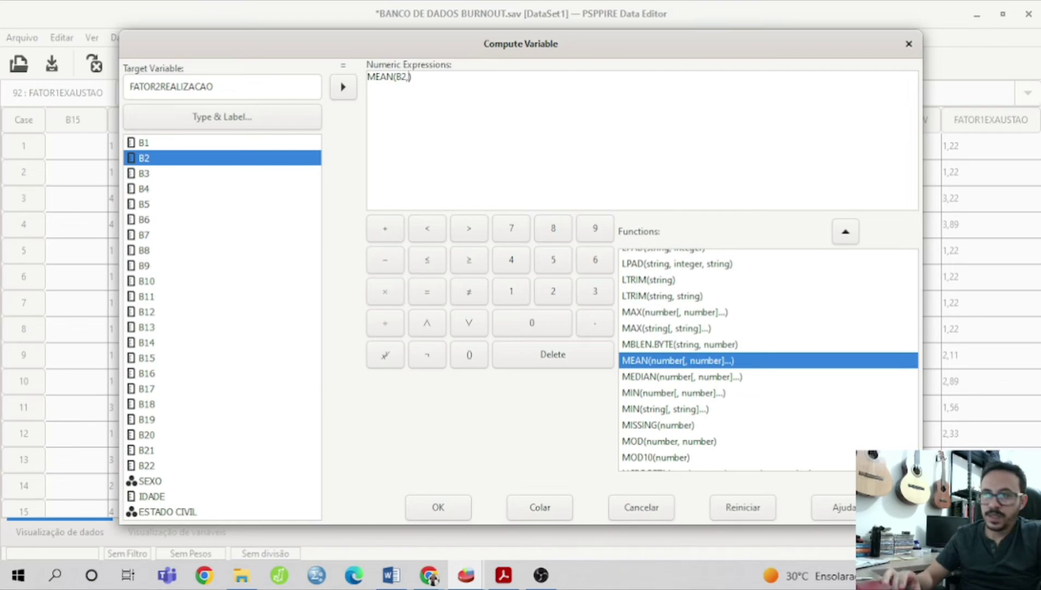
Step: Add items B5 and B8 to the MEAN expression, each followed by a comma
left_click(146, 207)
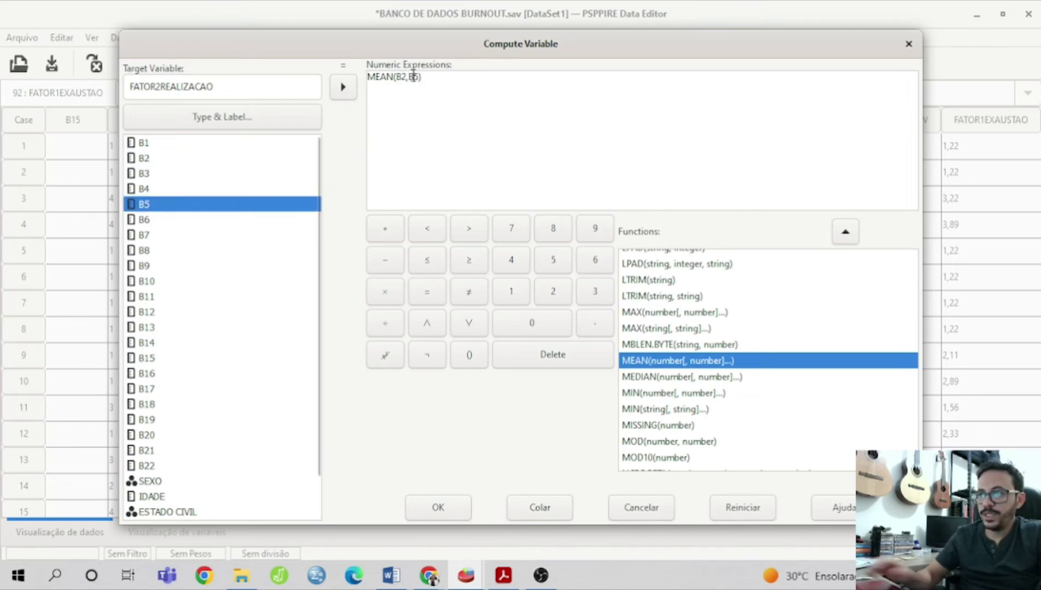
type(",")
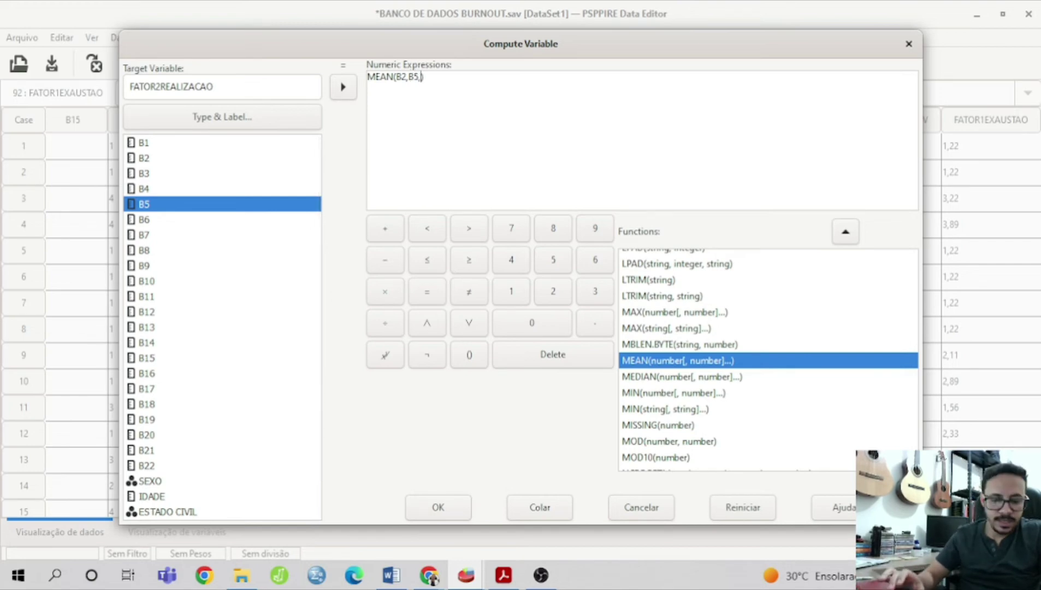
left_click(142, 251)
double_click(142, 251)
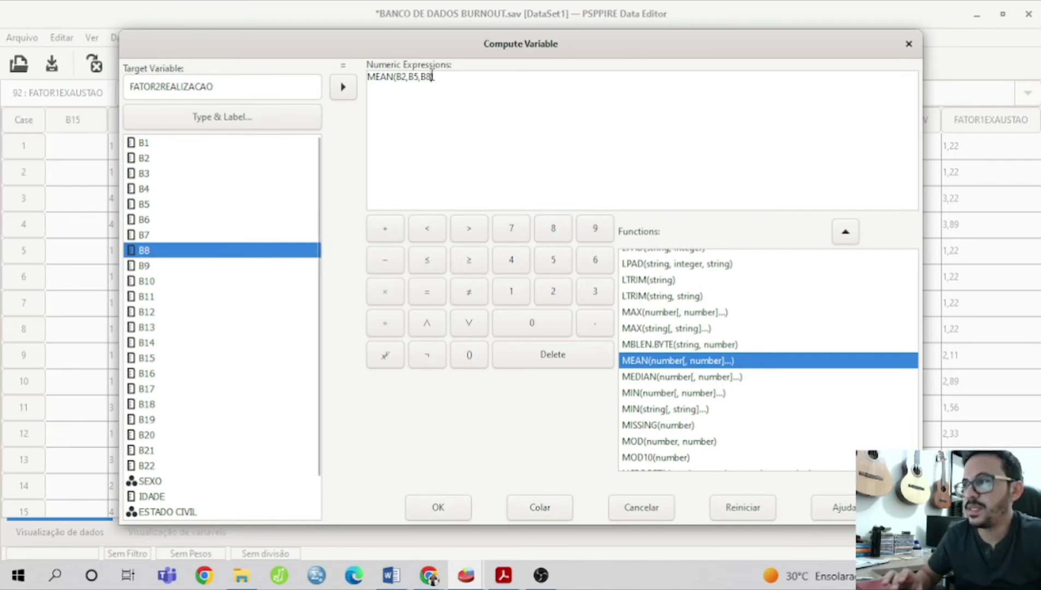
type(",")
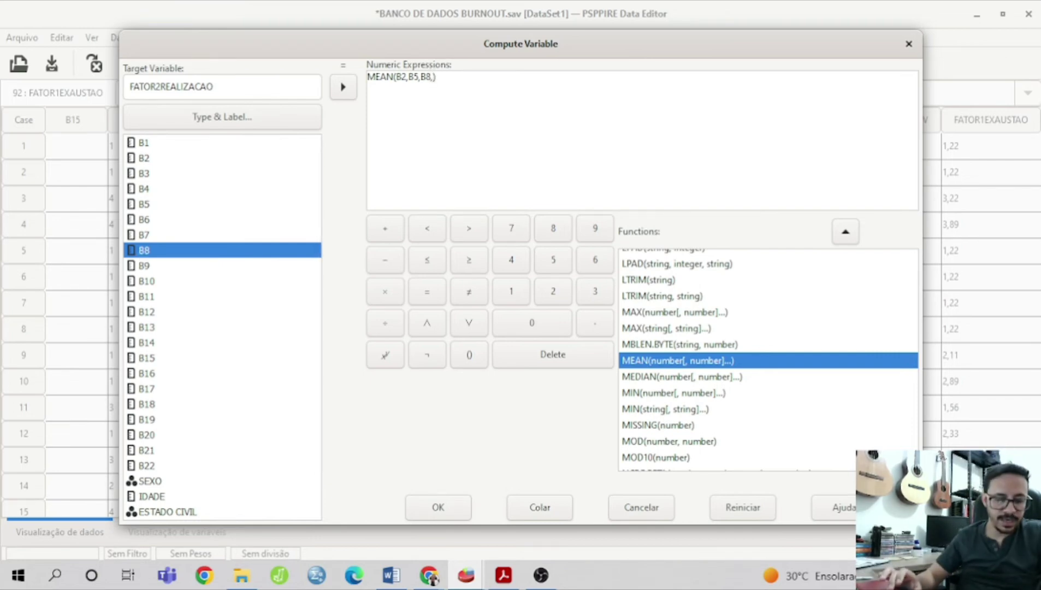
Step: Extend the MEAN expression with items B11 and B14, each followed by a comma
double_click(143, 297)
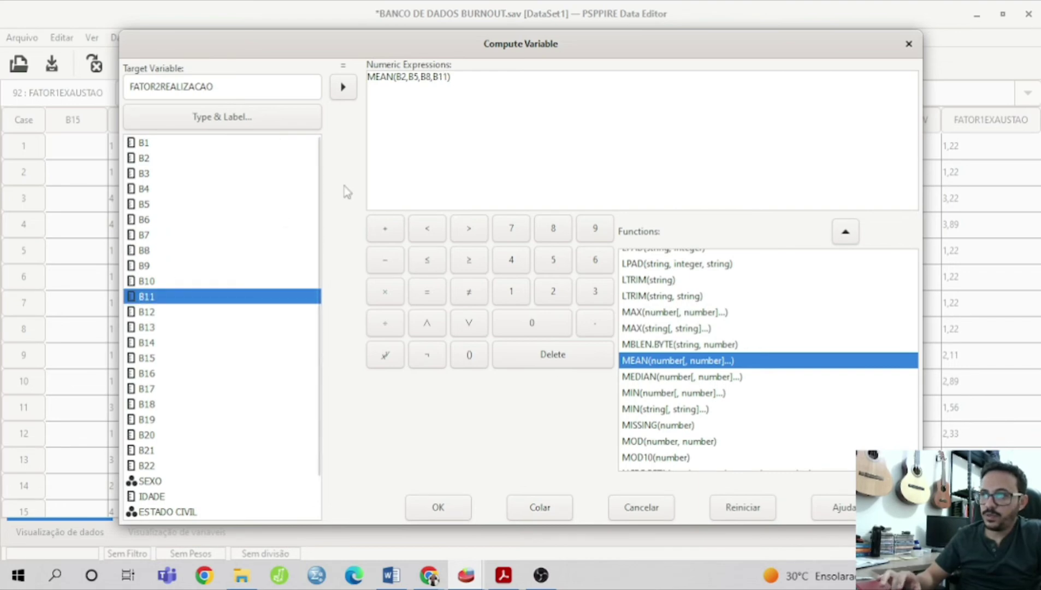
type(",")
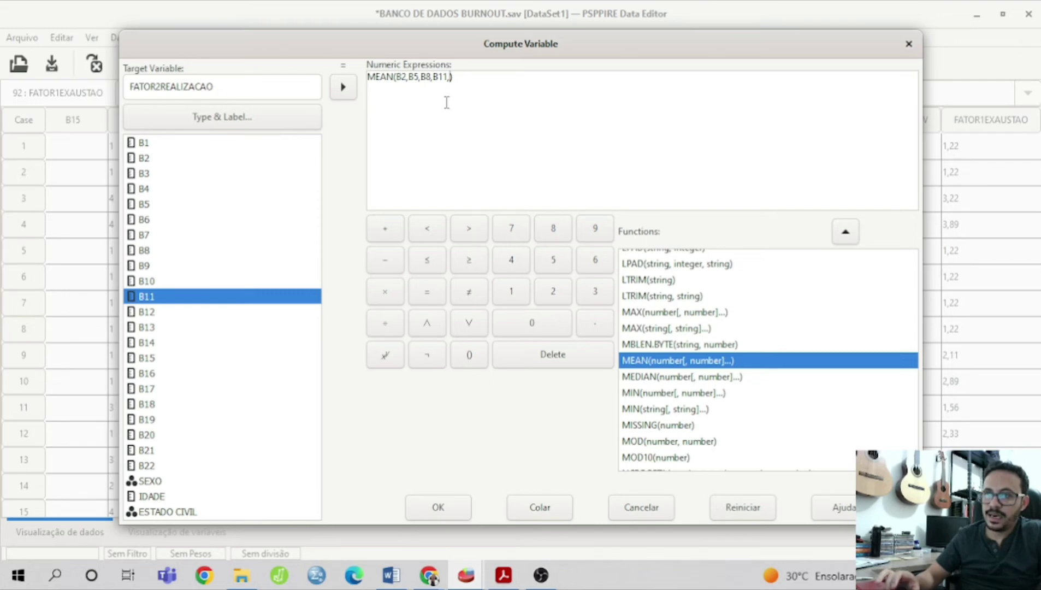
double_click(143, 342)
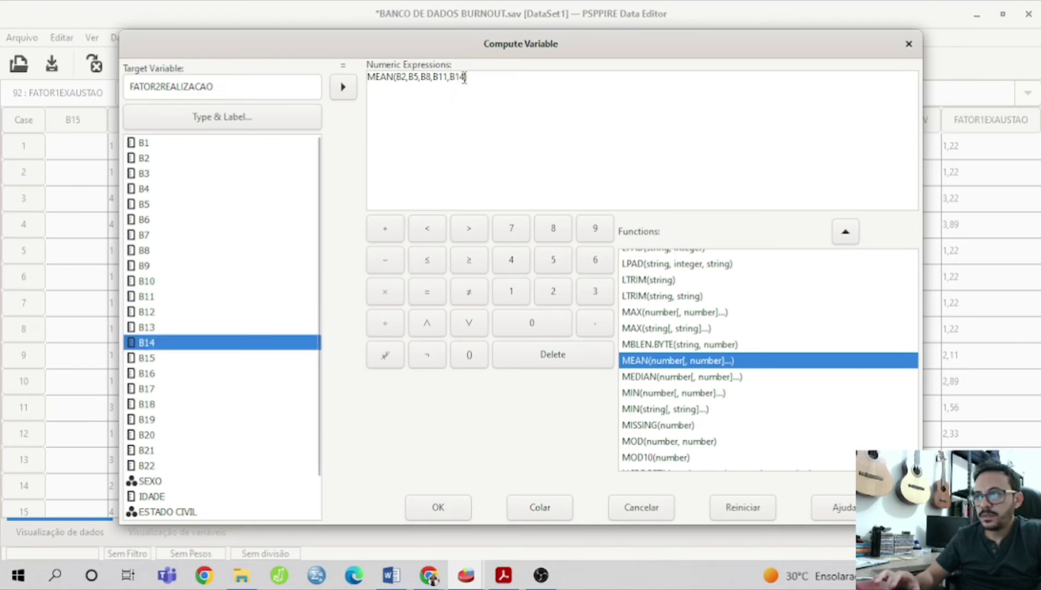
type(",")
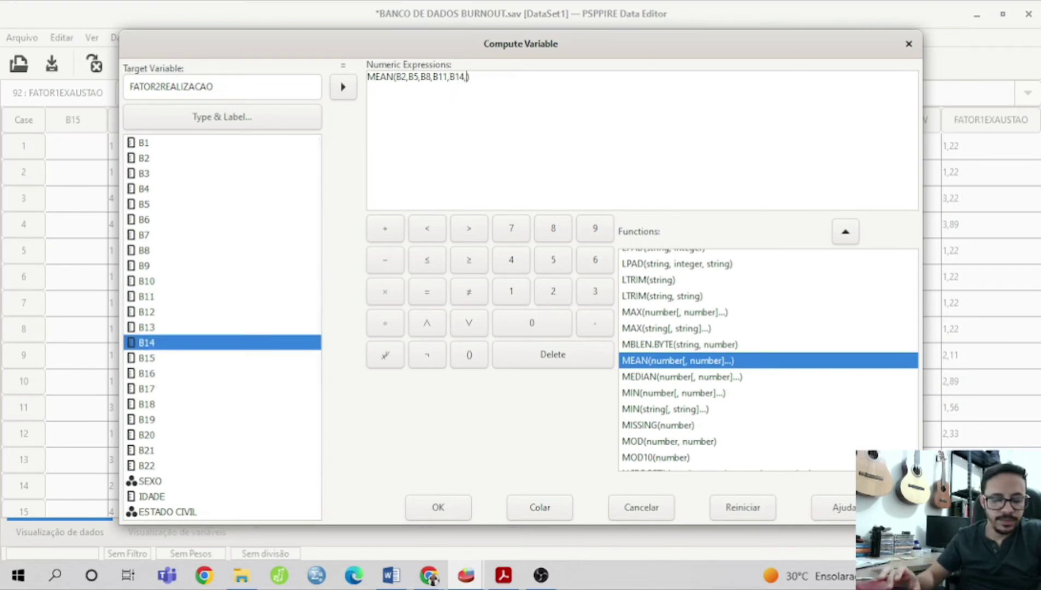
Step: Complete the MEAN expression with the last Factor 2 items B17, B19 and B21, separated by commas
left_click(150, 390)
double_click(150, 390)
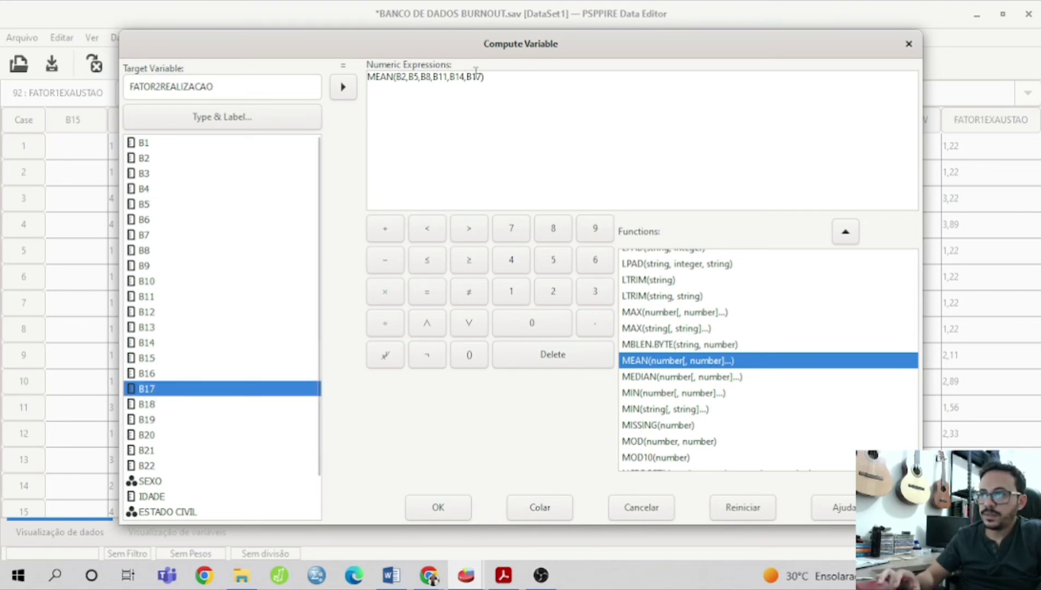
type(",")
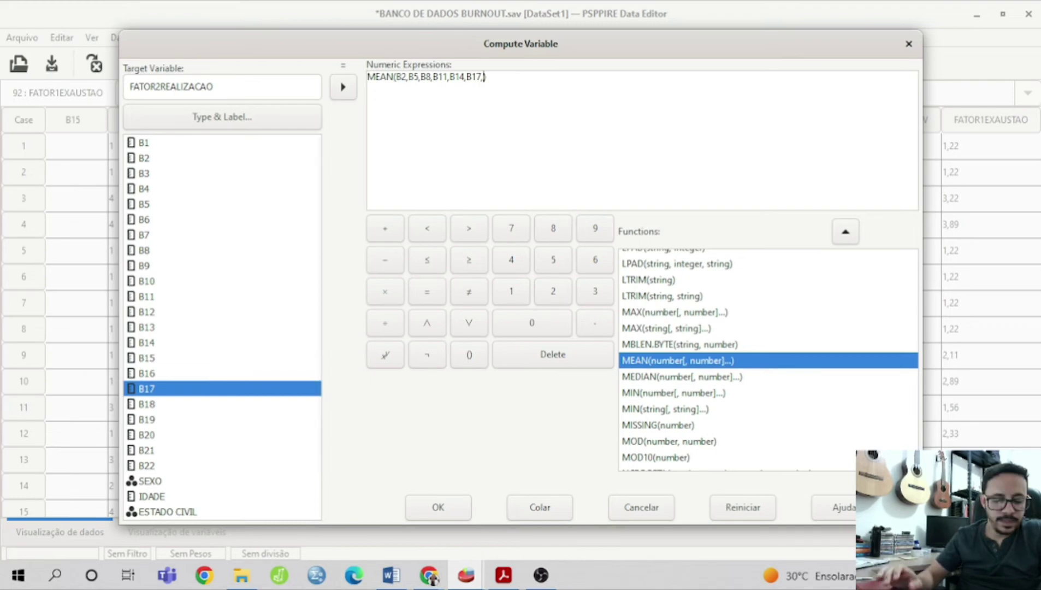
left_click(142, 425)
double_click(141, 423)
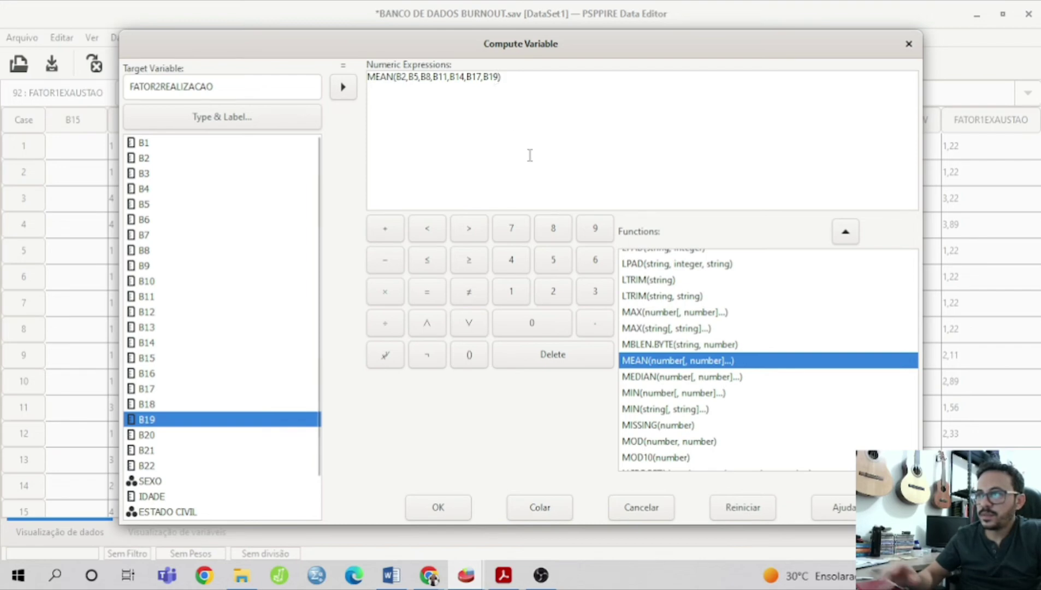
type(",")
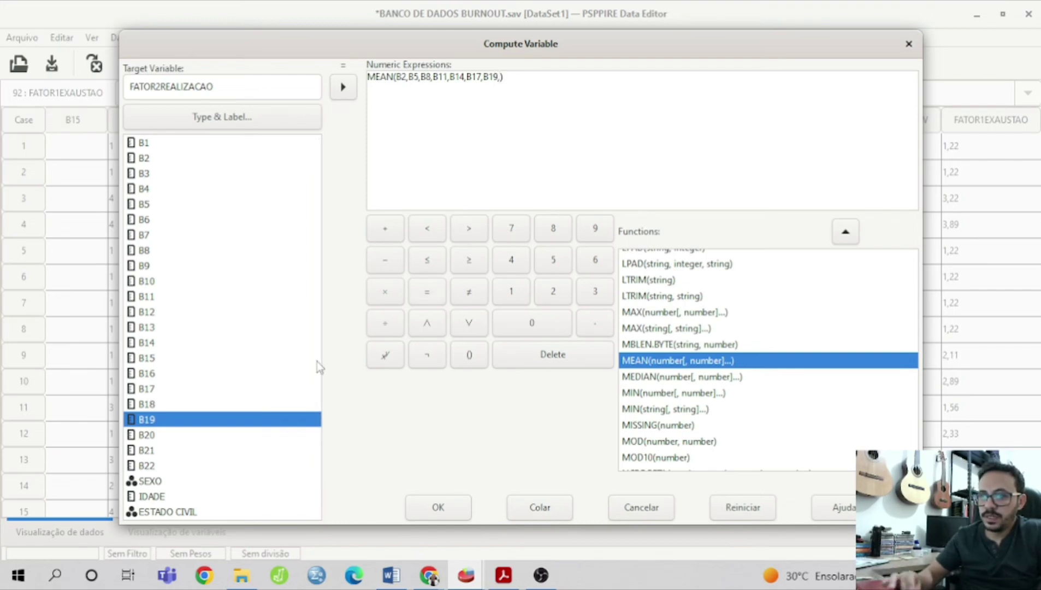
double_click(145, 450)
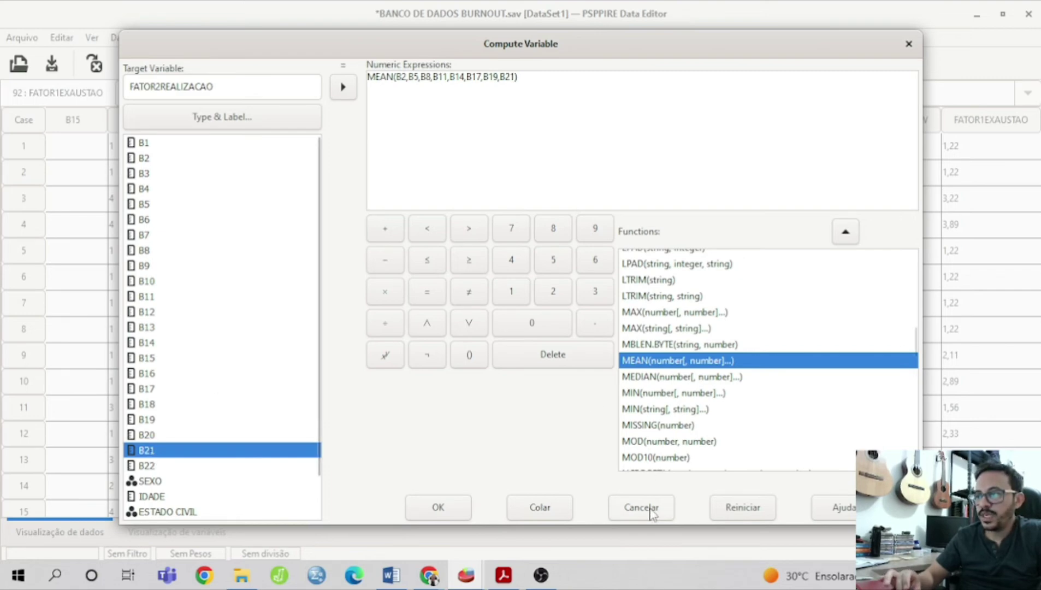
Step: Run the computation and check FATOR2REALIZACAO in the Output Viewer's command log and in the data set's last columns
left_click(432, 511)
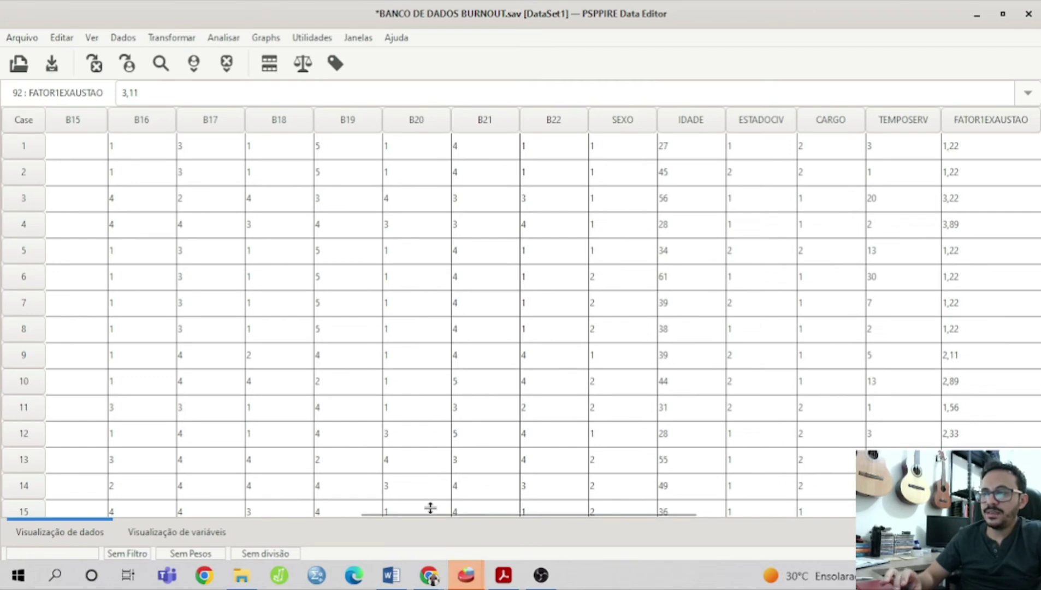
mouse_move(472, 584)
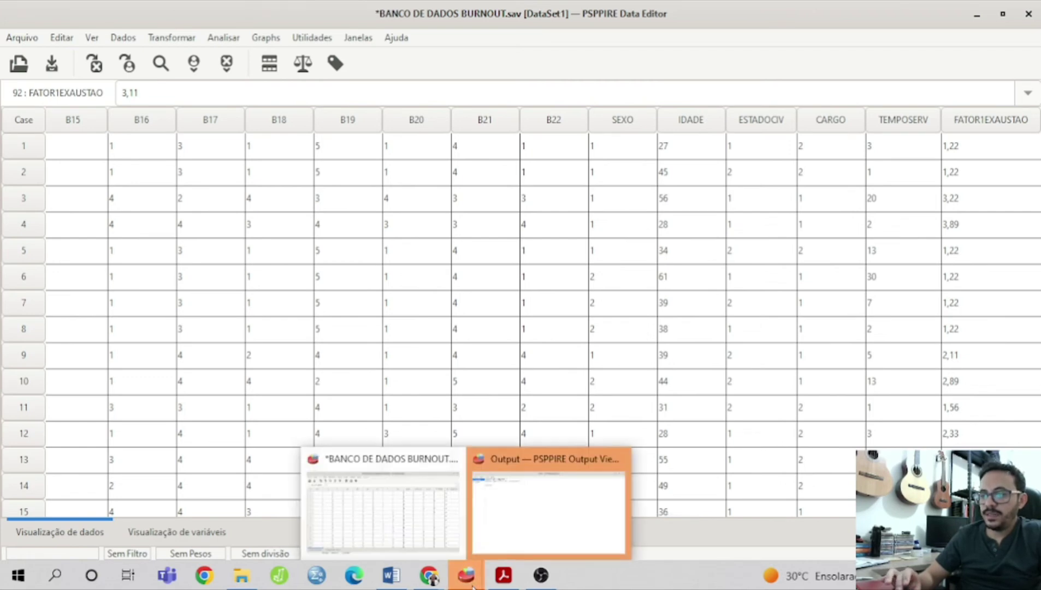
left_click(525, 515)
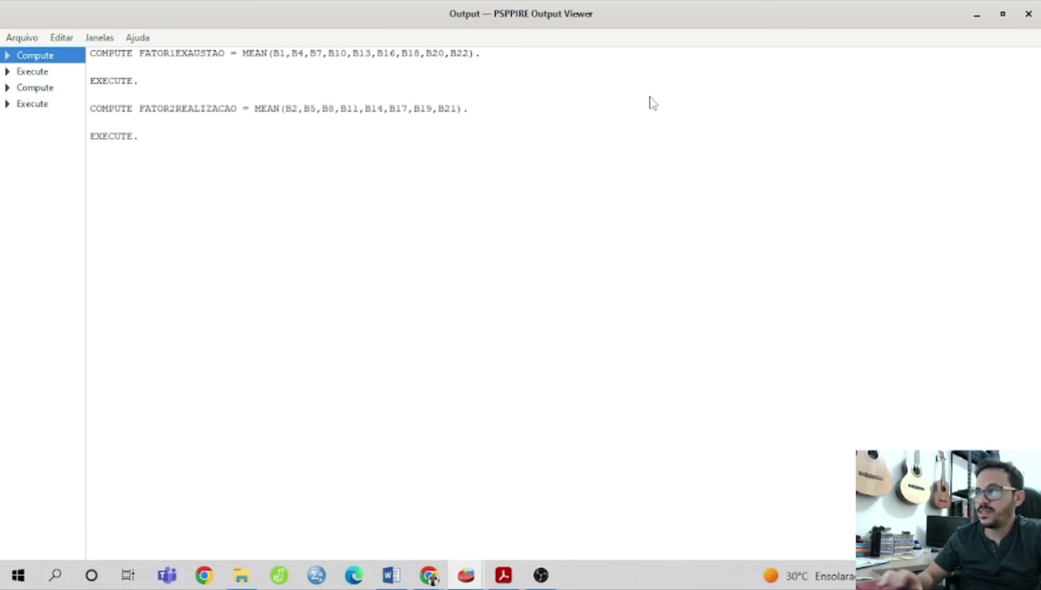
left_click(976, 15)
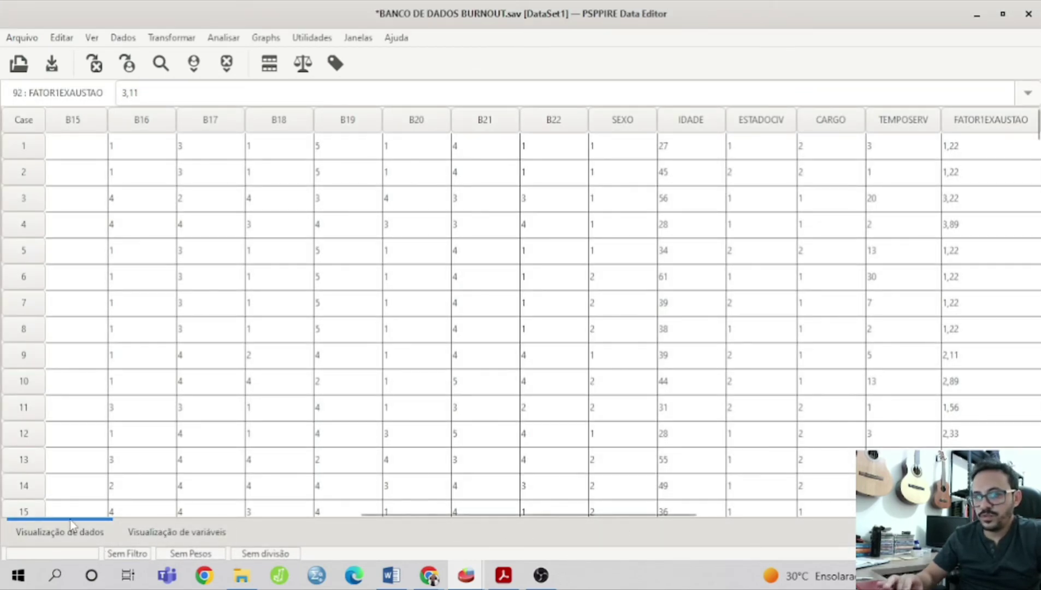
left_click(146, 514)
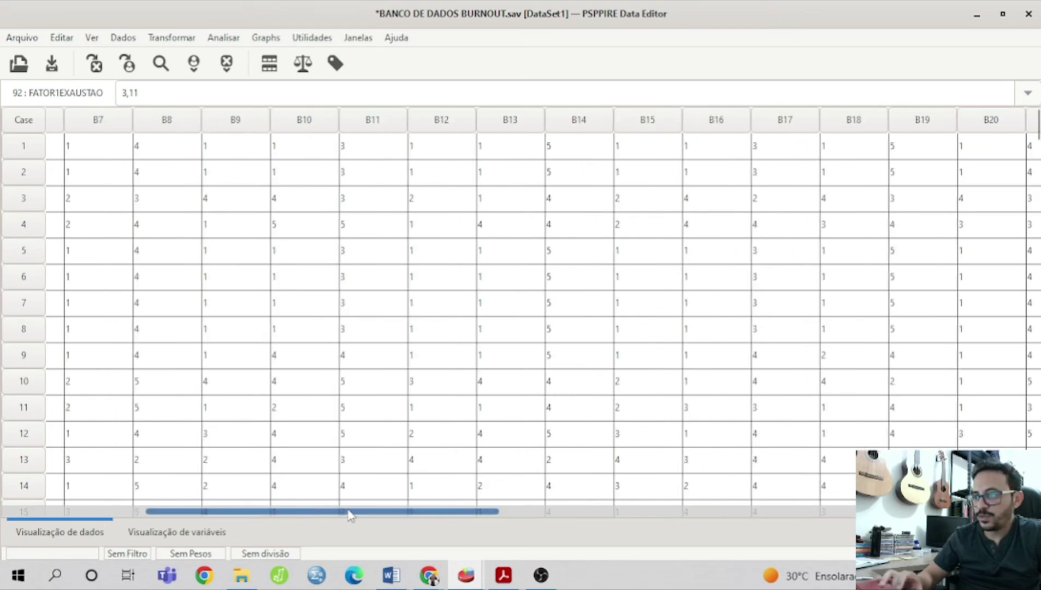
left_click_drag(348, 514, 610, 489)
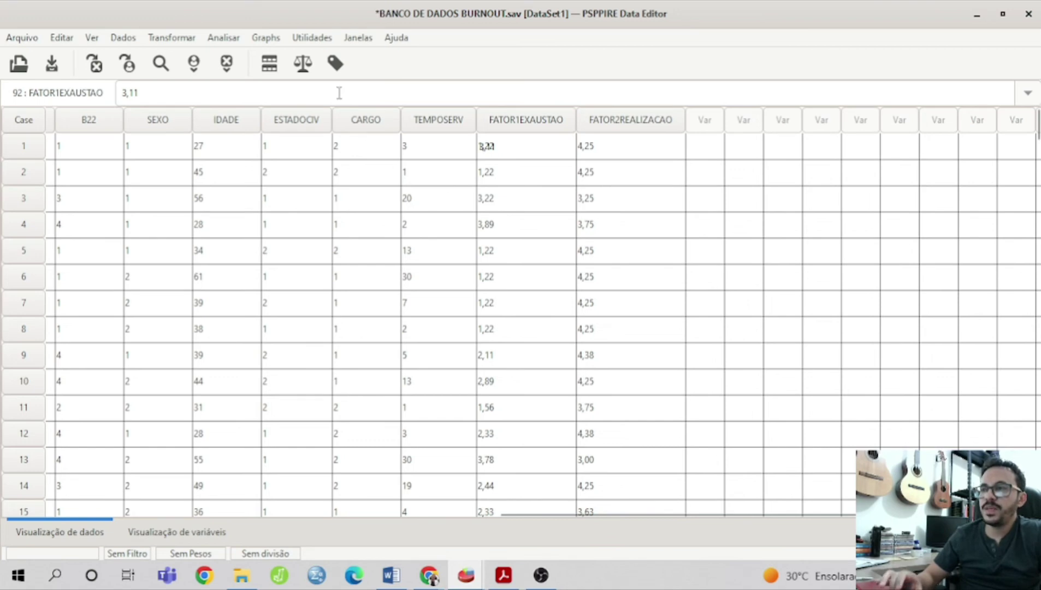
Step: Start another variable computation and change the target variable name to FATOR3DESPERSONALIZACAO
left_click(174, 38)
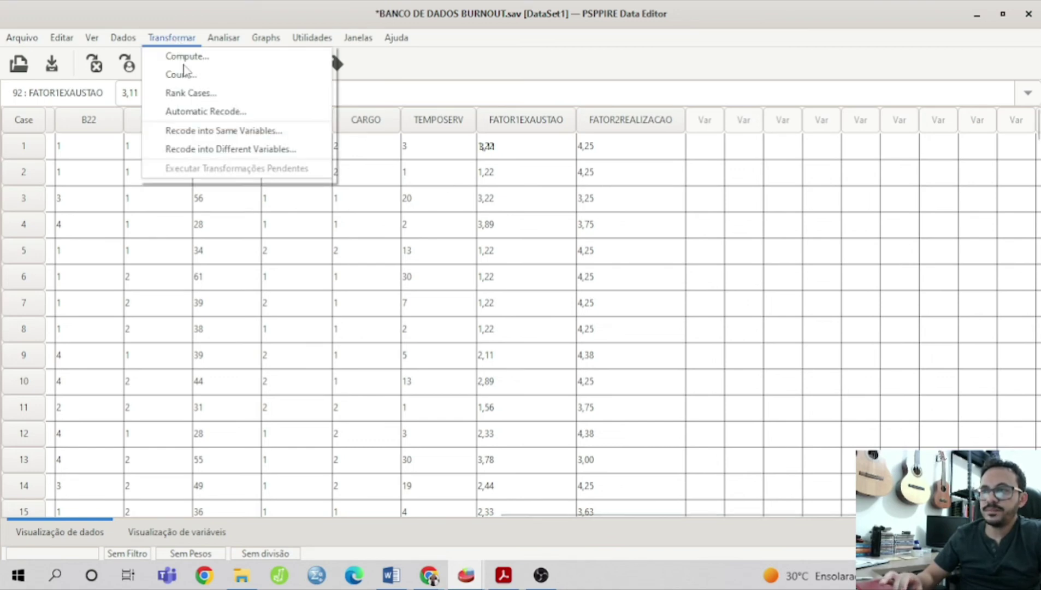
left_click(184, 56)
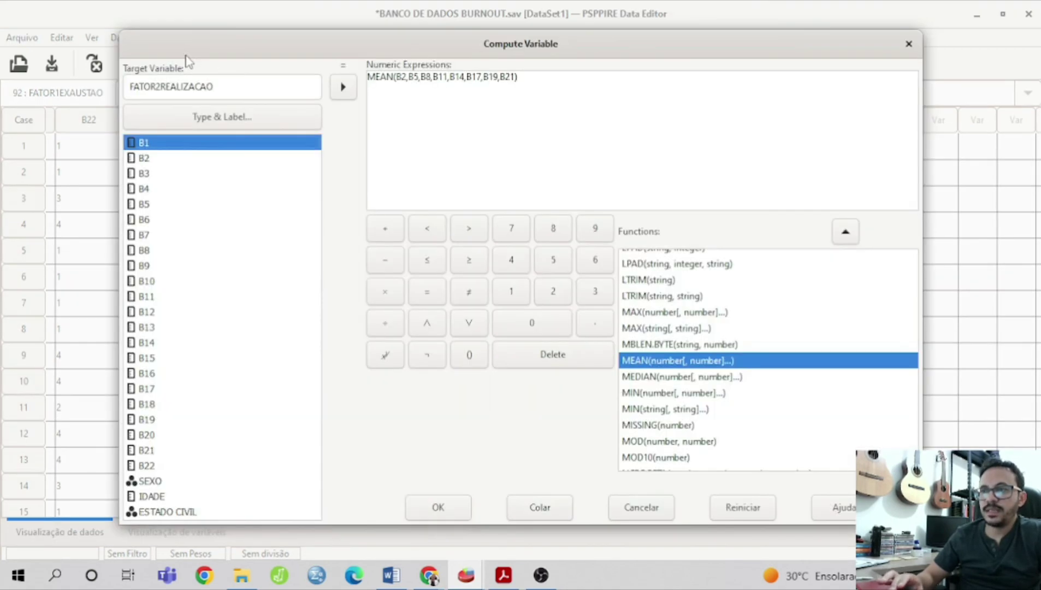
left_click(238, 85)
key("BackSpace")
key("BackSpace")
key("BackSpace")
key("BackSpace")
key("BackSpace")
key("BackSpace")
key("BackSpace")
key("BackSpace")
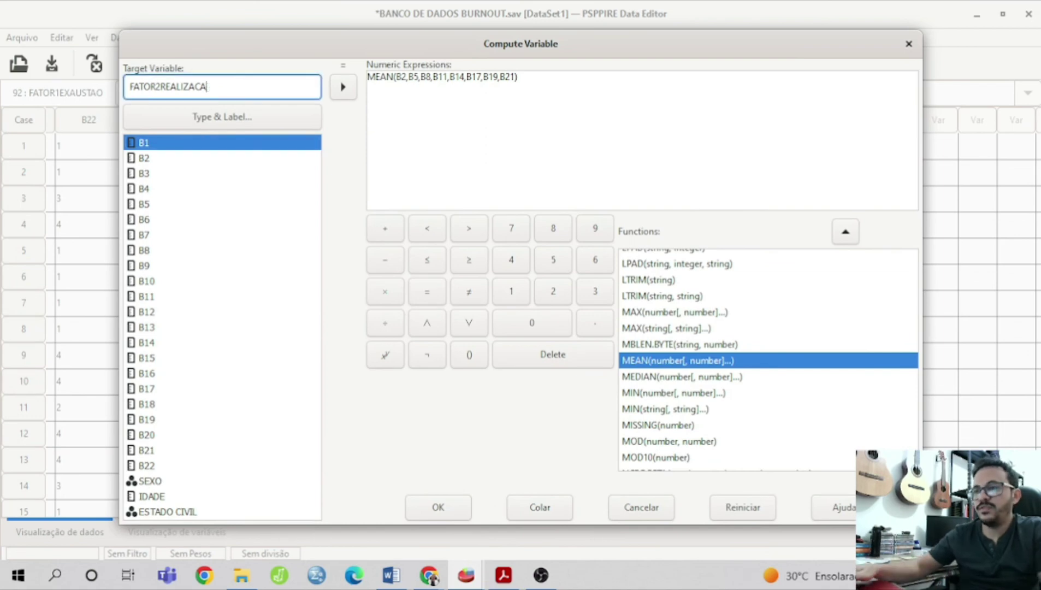
key("BackSpace")
key("BackSpace")
key("BackSpace")
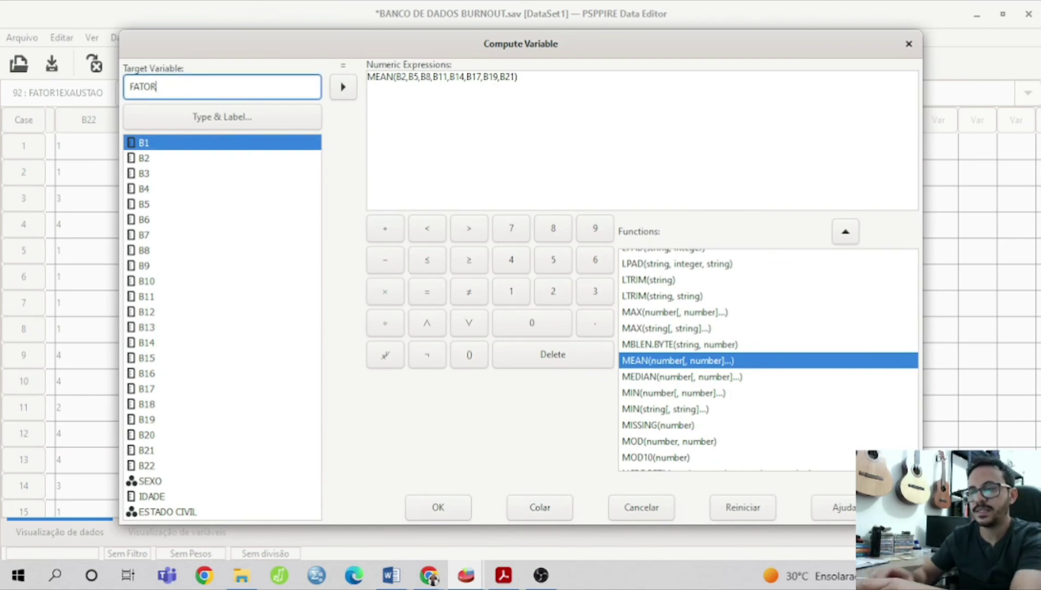
type("3DESPERSONALIZACAO")
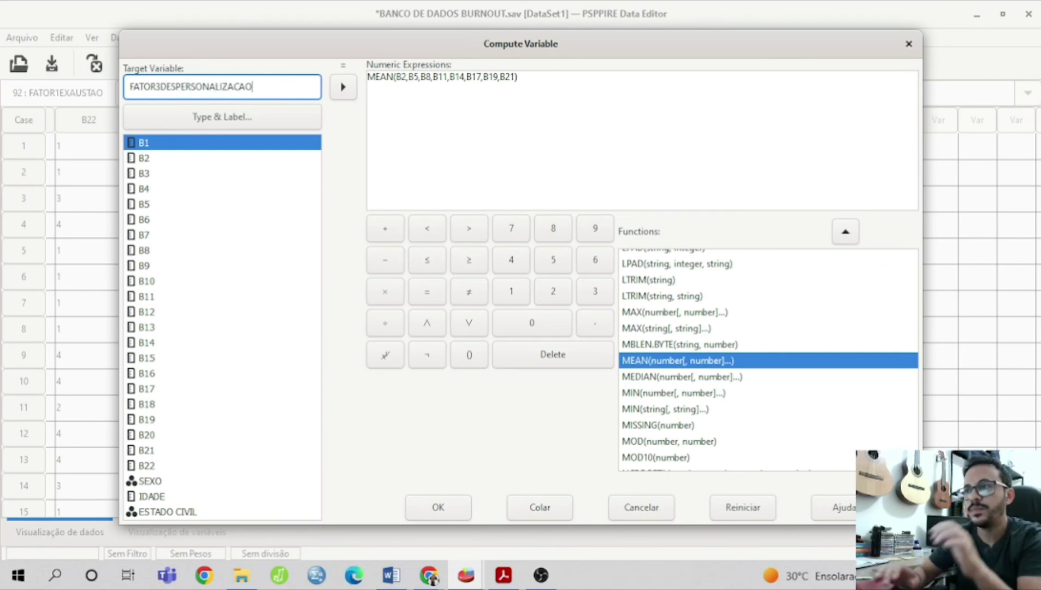
Step: Clear the Factor 2 expression and insert an empty MEAN function in its place
left_click(512, 78)
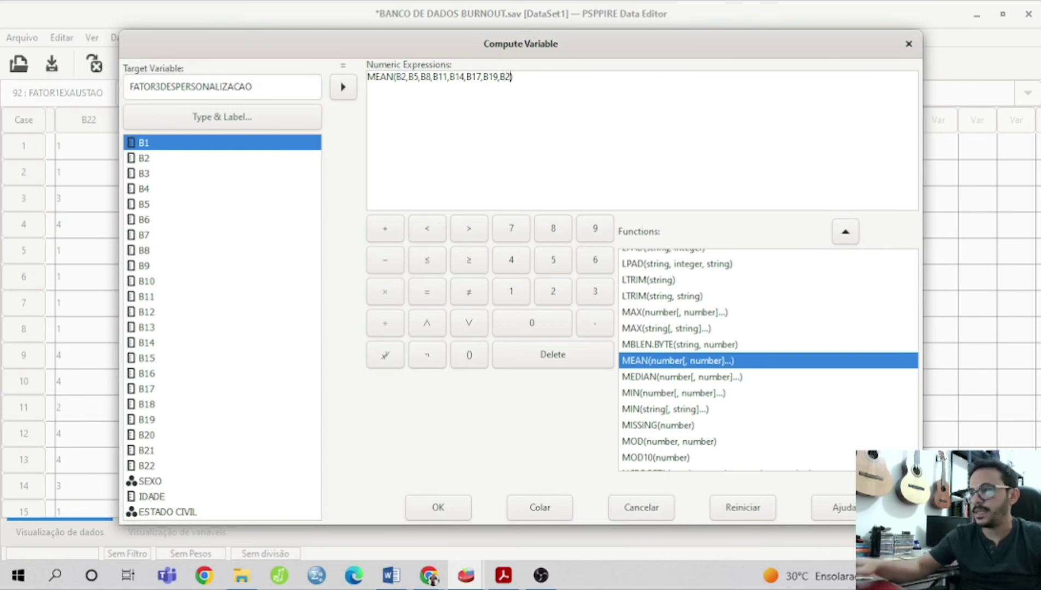
key("BackSpace")
key("BackSpace")
key("BackSpace")
key("BackSpace")
key("BackSpace")
key("BackSpace")
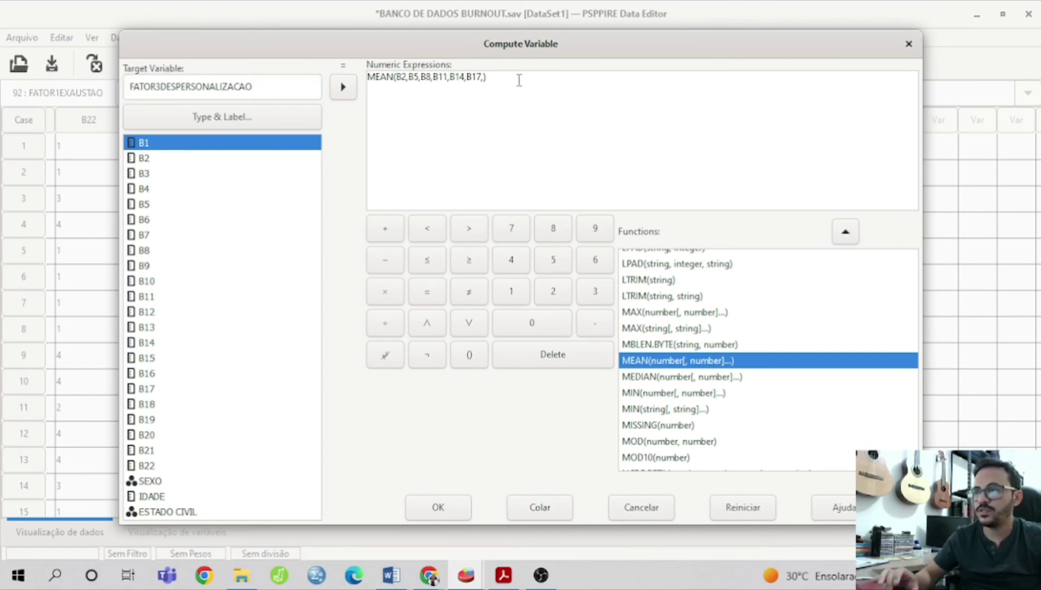
key("ctrl+a")
key("BackSpace")
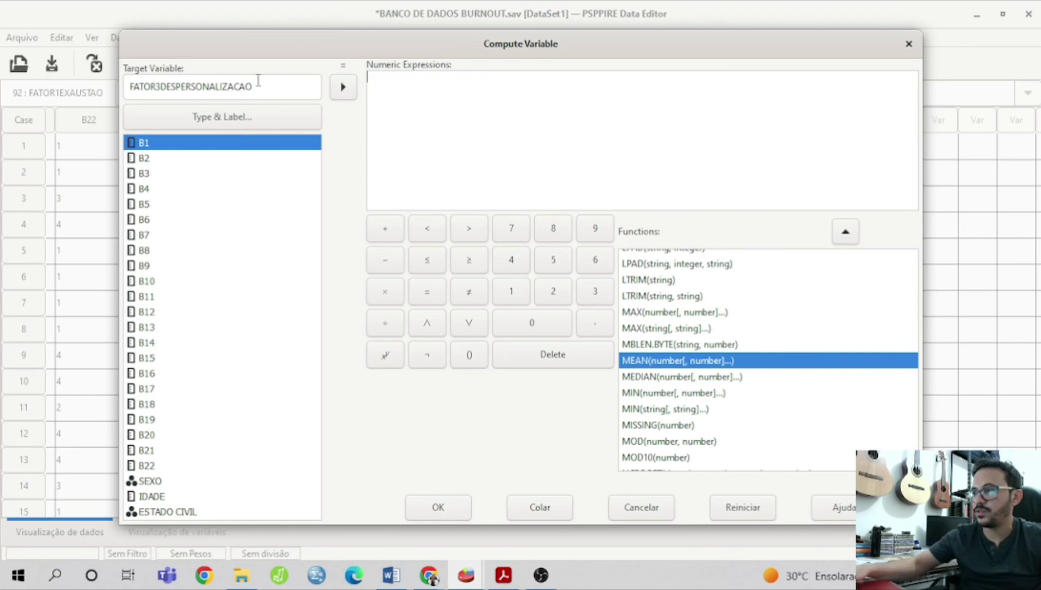
double_click(627, 362)
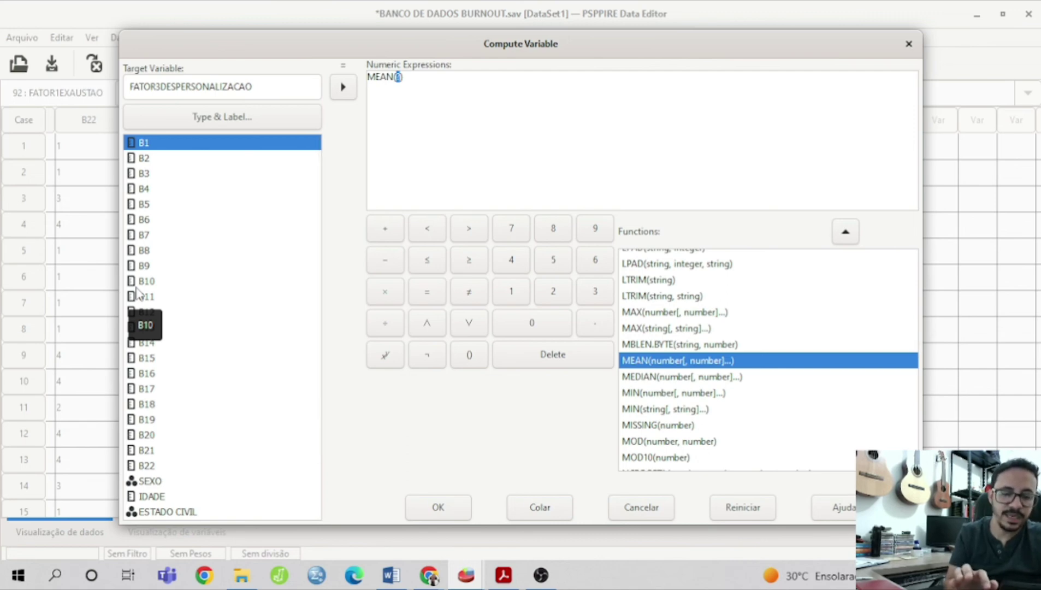
Step: Add items B3 and B6 to the MEAN expression, each followed by a comma
double_click(145, 176)
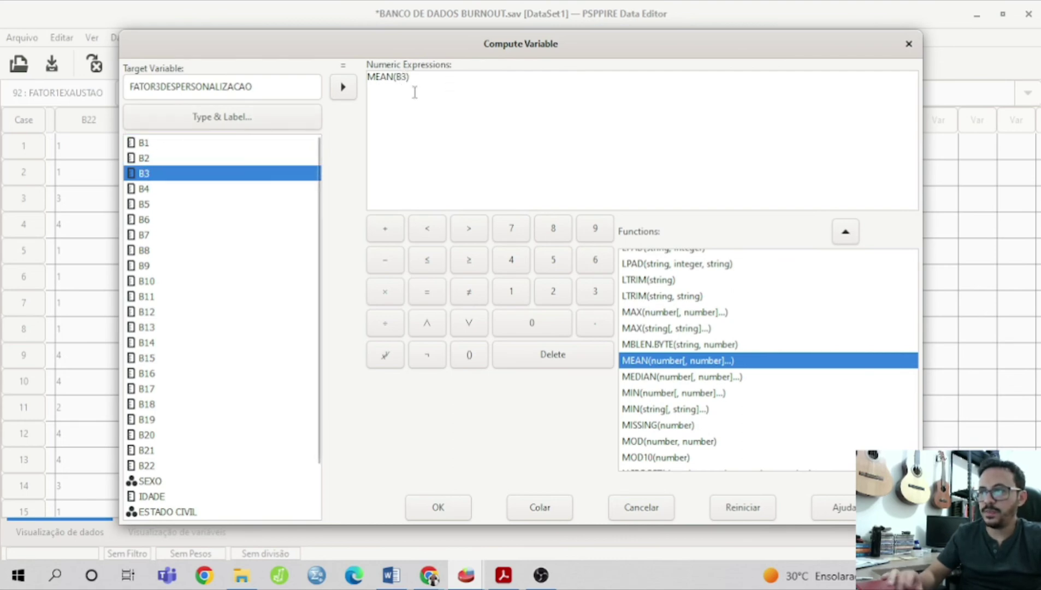
type(",")
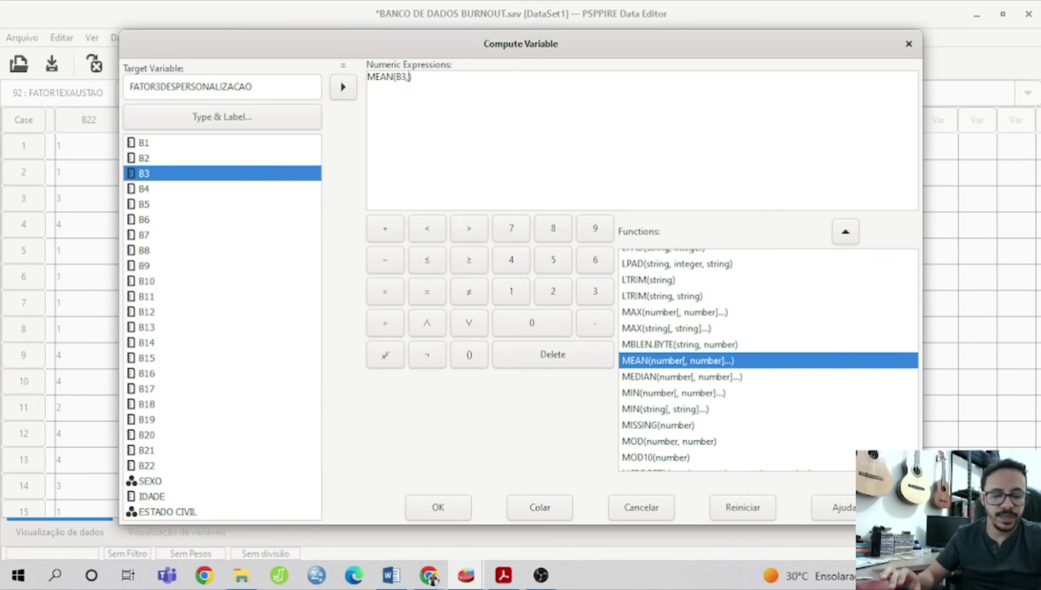
left_click(142, 219)
left_click(343, 86)
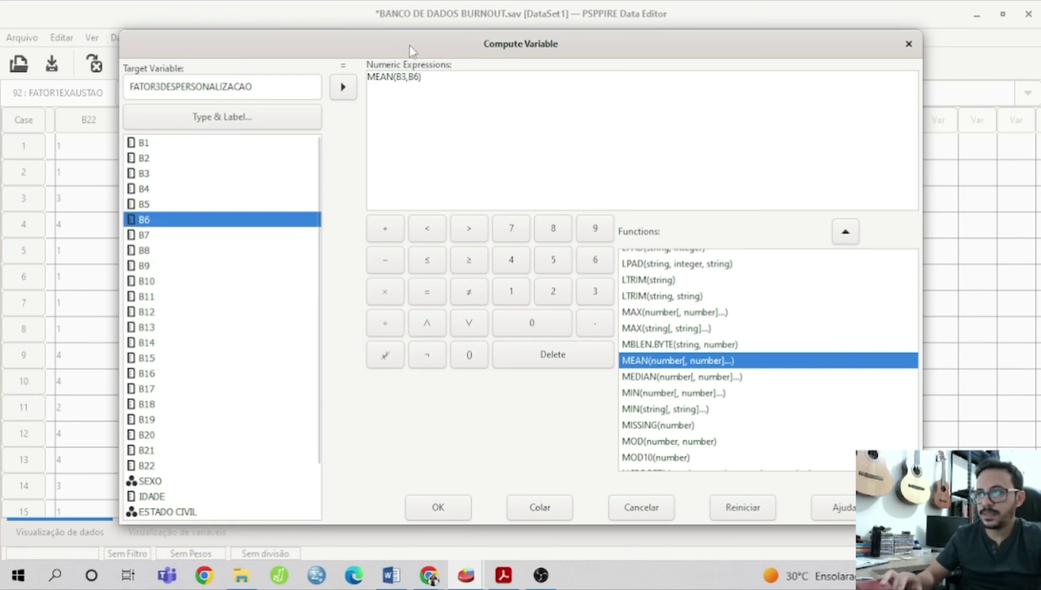
type(",")
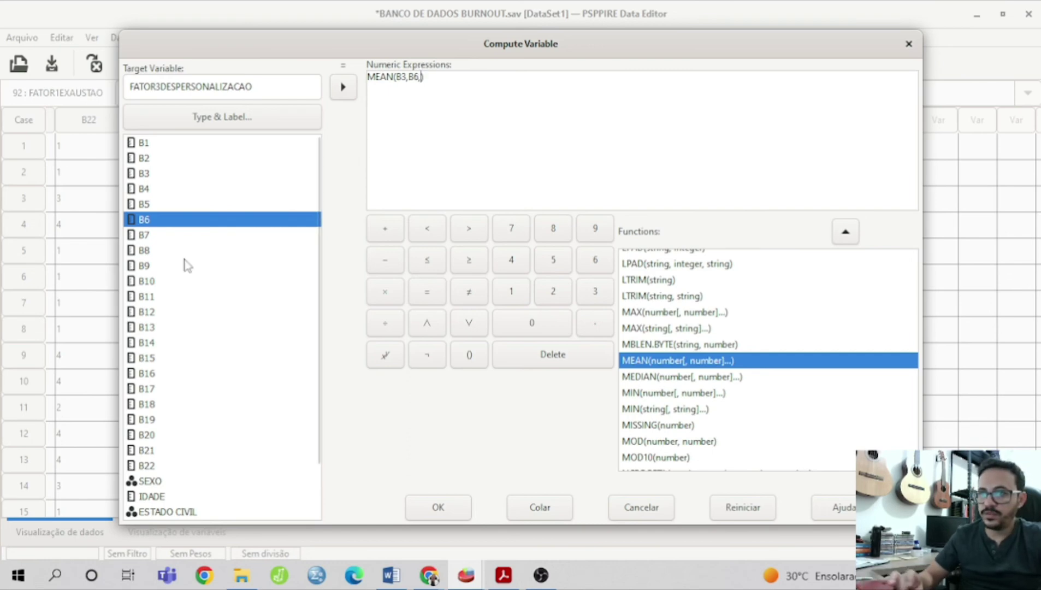
Step: Complete the MEAN expression with the remaining Factor 3 items B9, B12 and B15, separated by commas
left_click(142, 266)
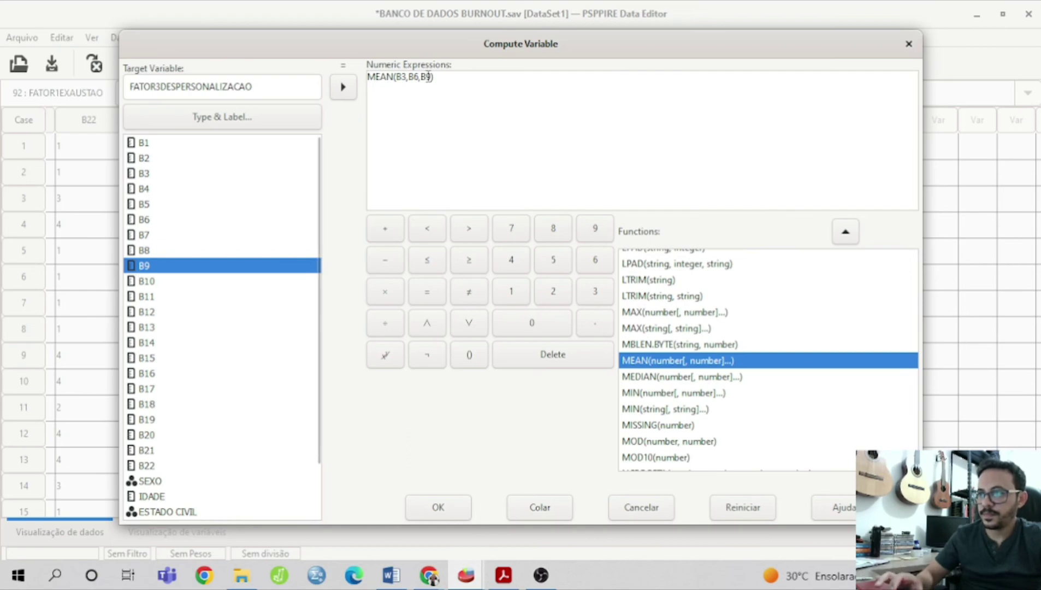
type(",")
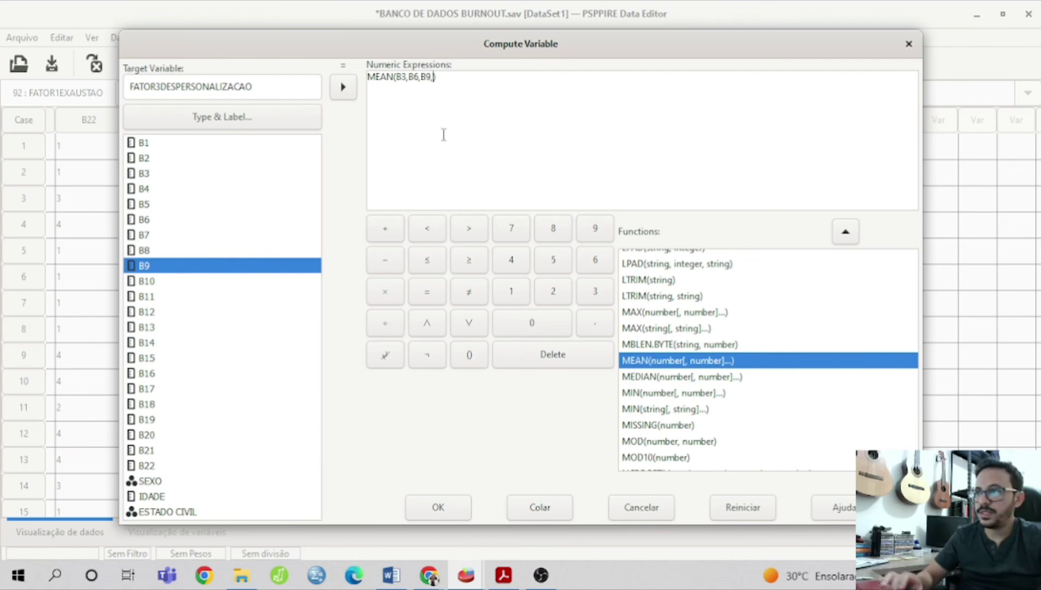
left_click(146, 312)
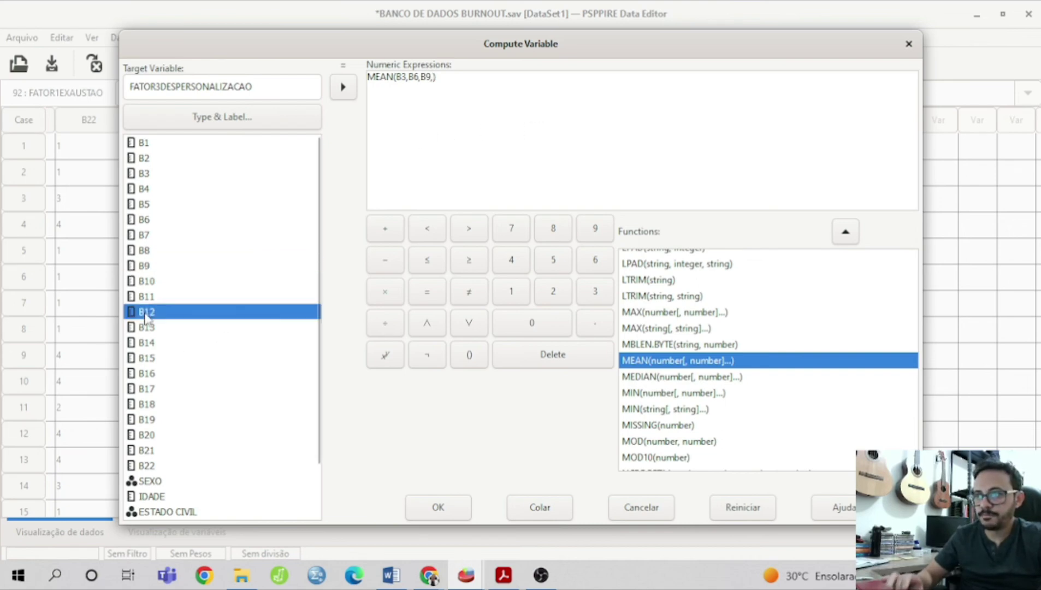
double_click(145, 313)
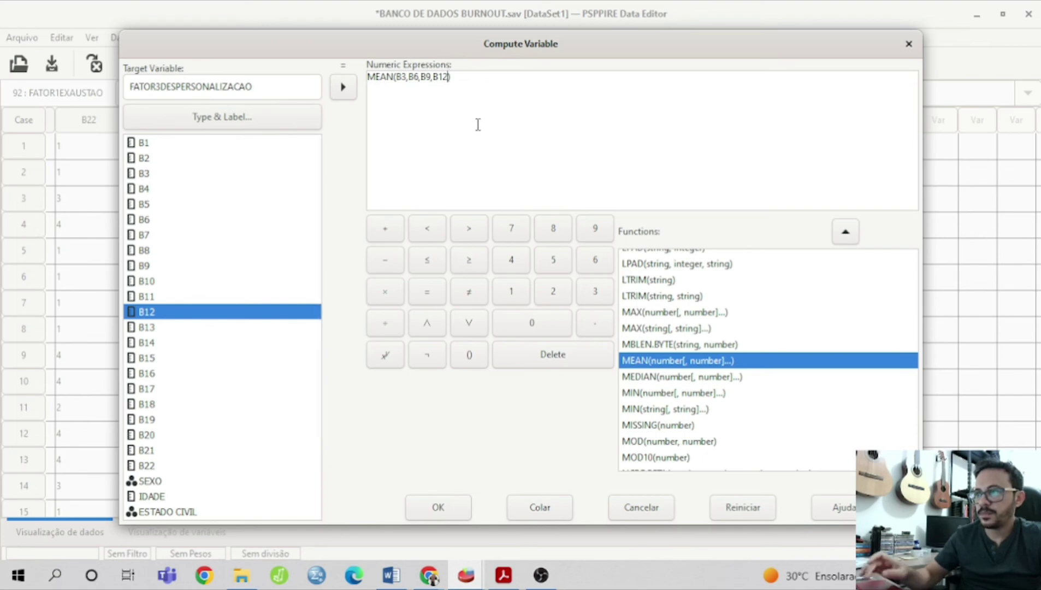
type(",")
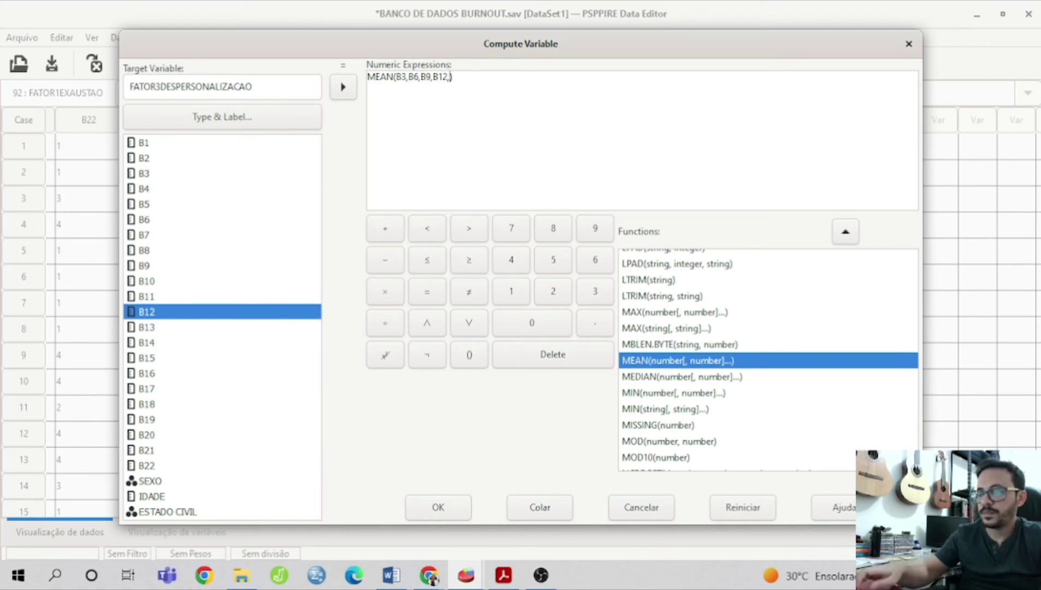
left_click(146, 358)
double_click(145, 358)
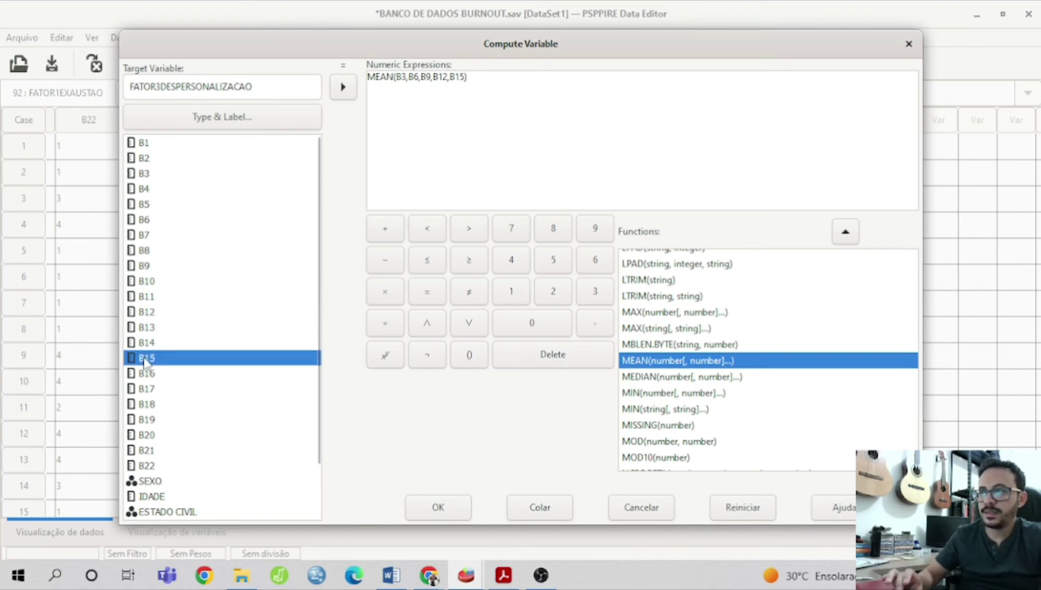
Step: Run the computation of FATOR3DESPERSONALIZACAO and check its command in the Output Viewer's log
left_click(437, 508)
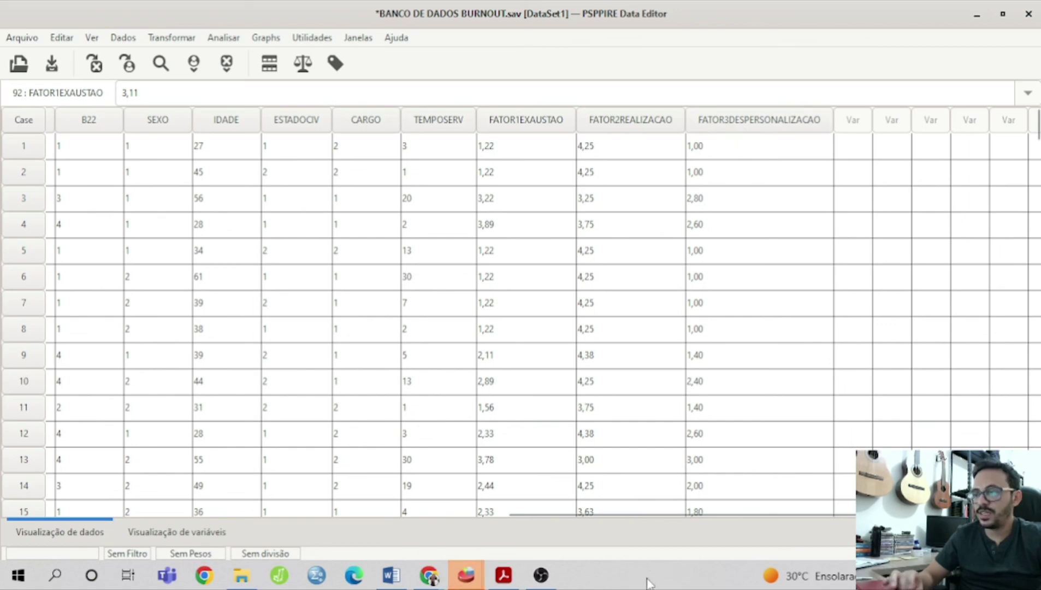
mouse_move(470, 584)
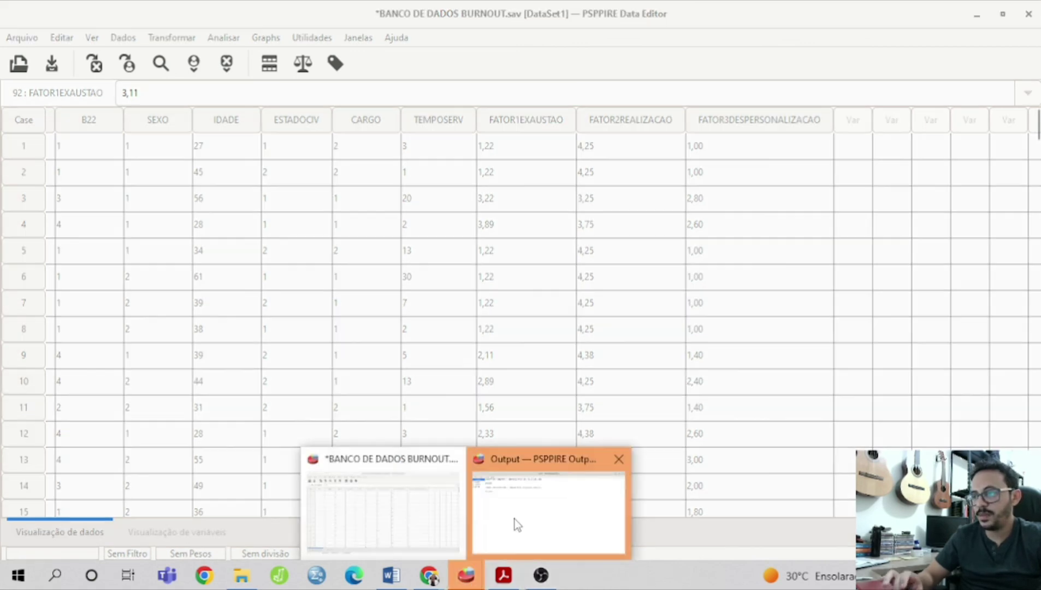
left_click(515, 518)
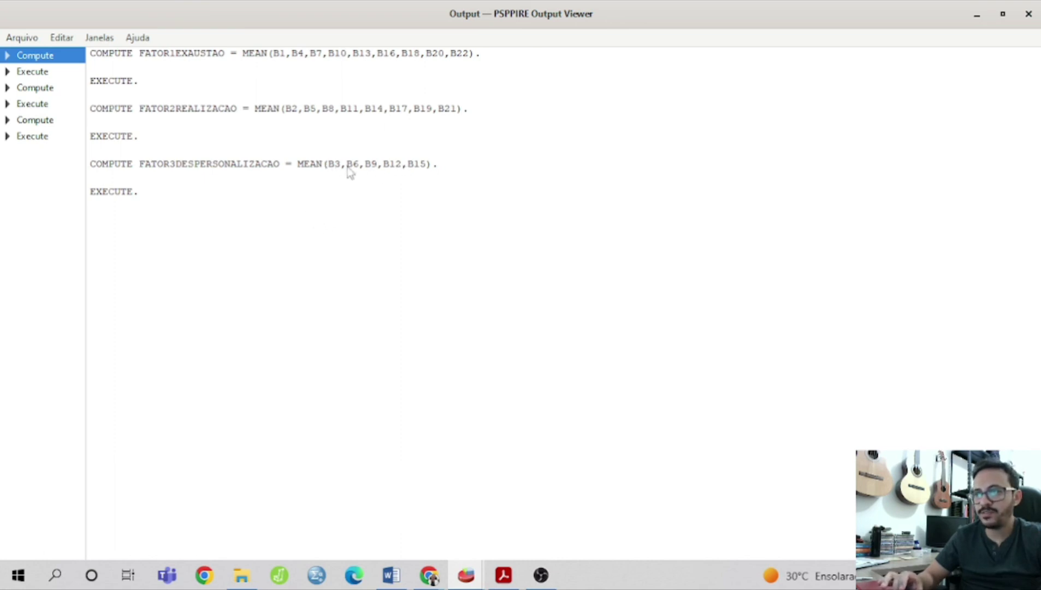
left_click(26, 39)
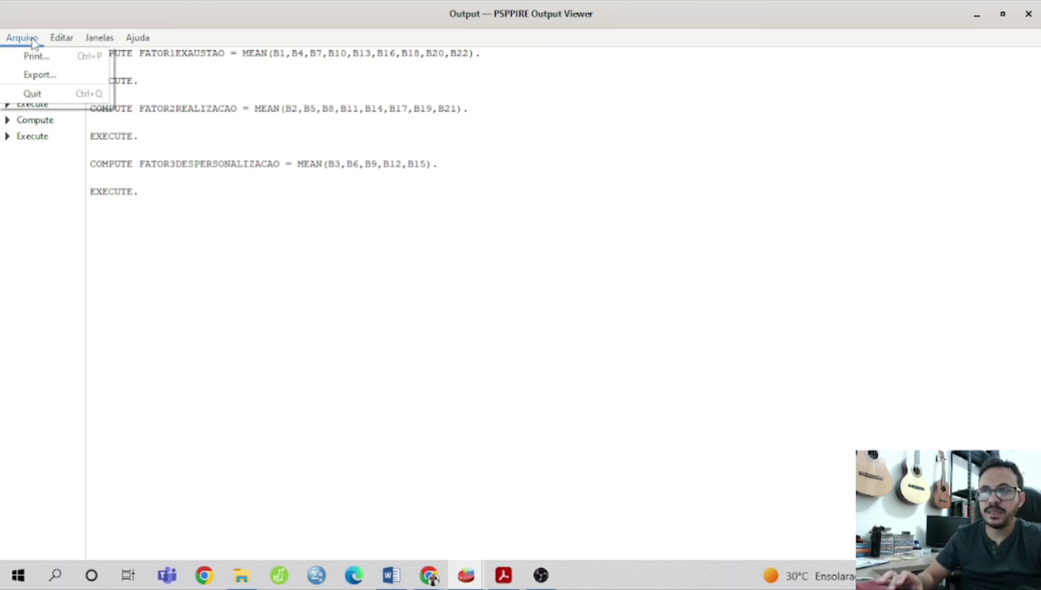
left_click(33, 40)
left_click(34, 40)
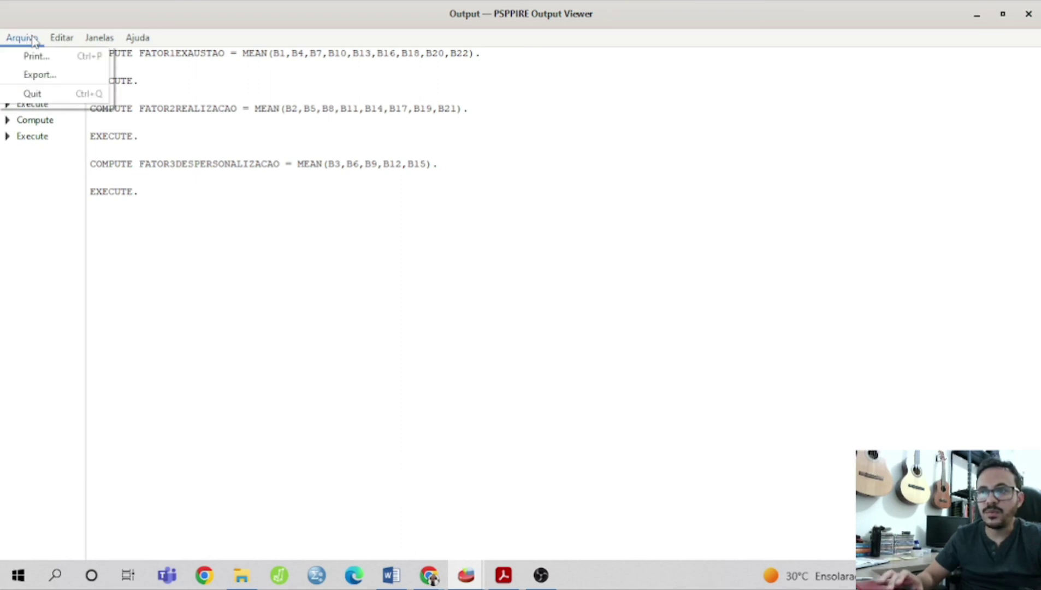
mouse_move(62, 37)
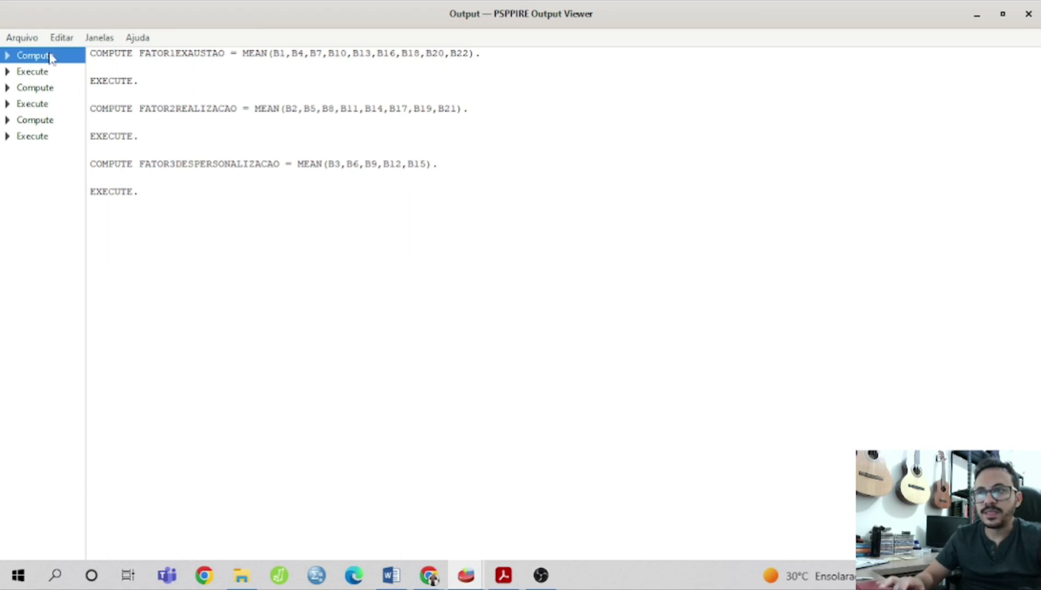
left_click(22, 40)
left_click(21, 39)
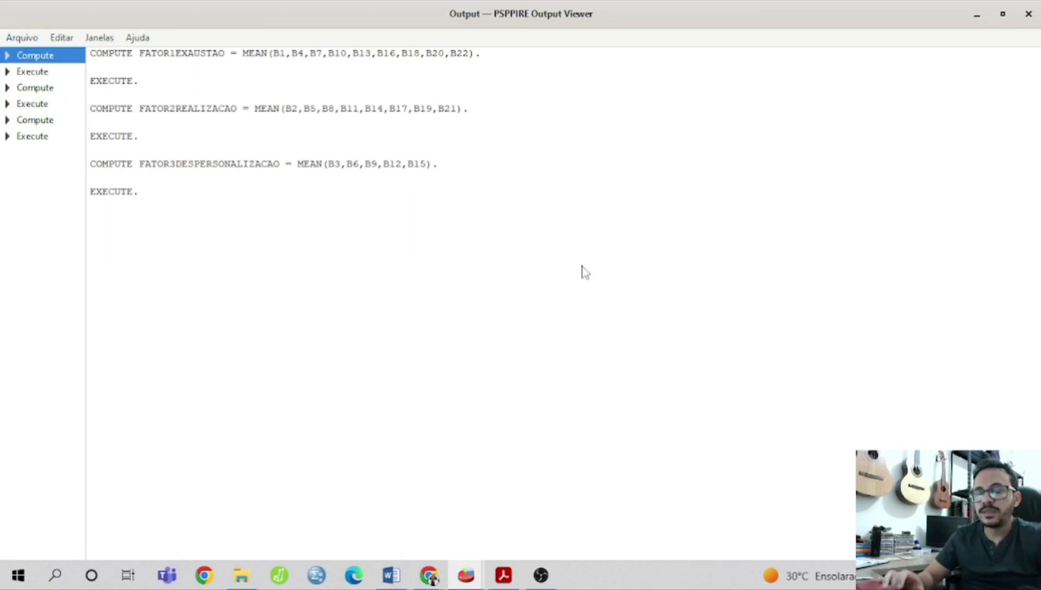
left_click(1003, 14)
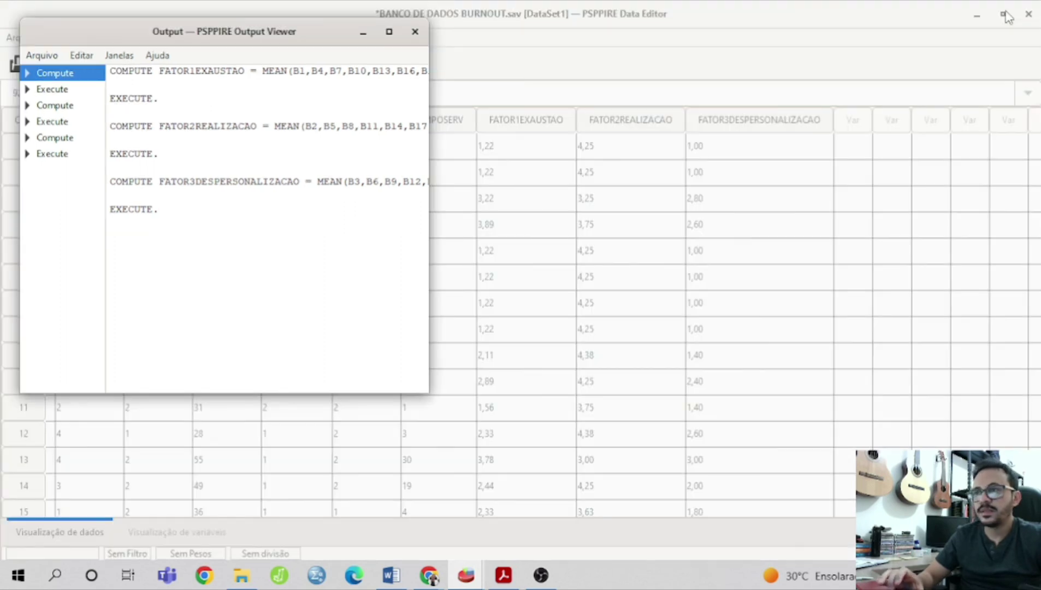
left_click(39, 55)
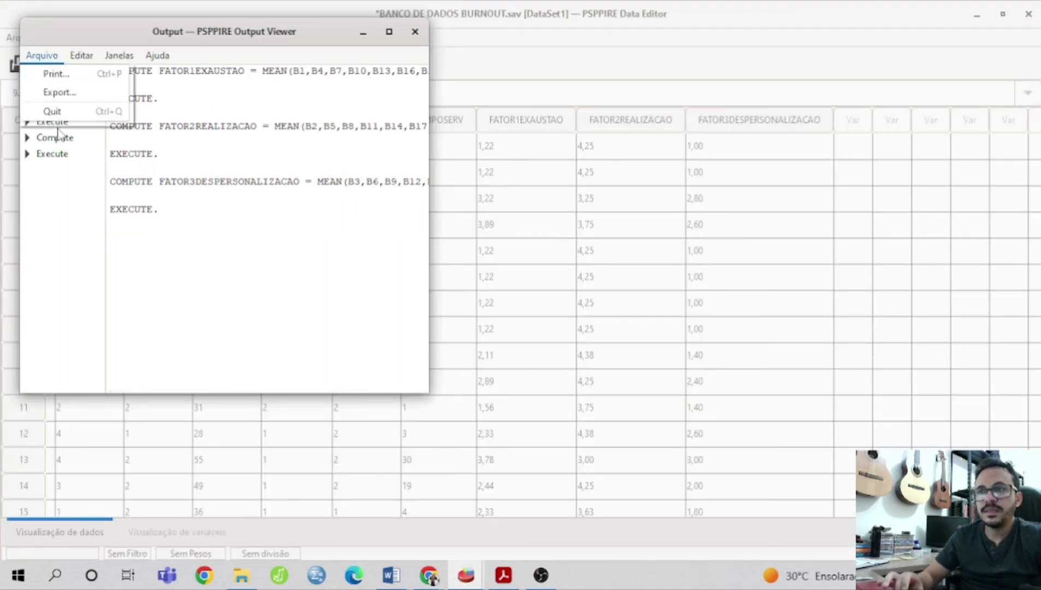
left_click(86, 48)
left_click(119, 55)
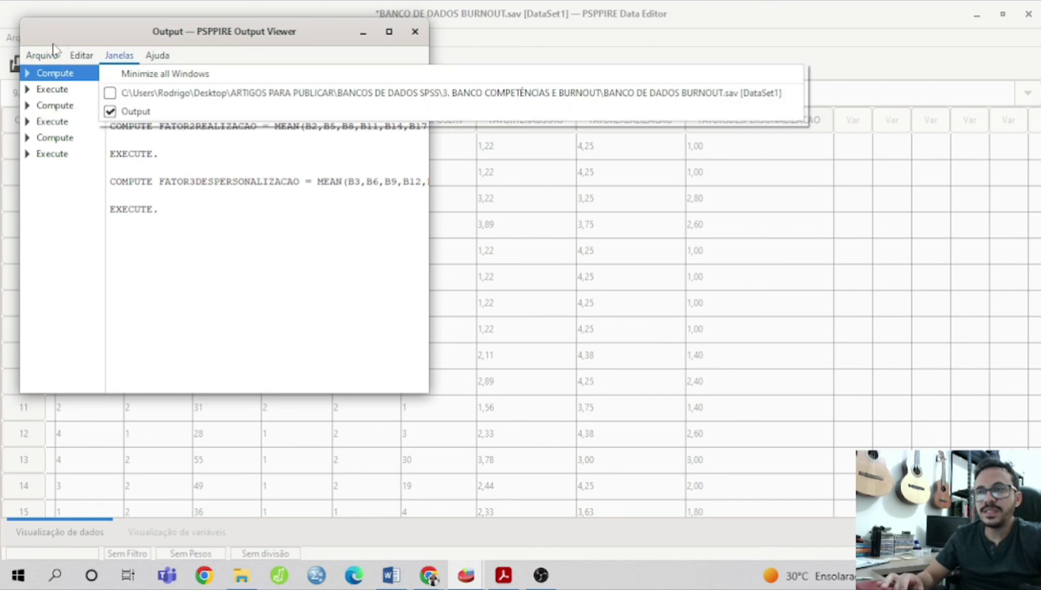
left_click(41, 55)
left_click(80, 55)
left_click(41, 55)
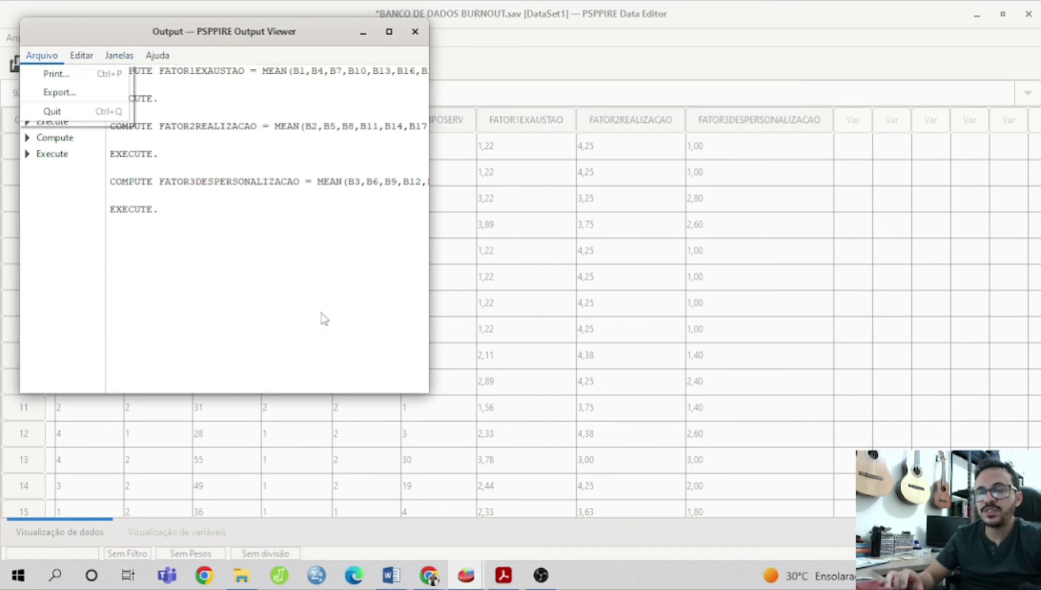
left_click(391, 36)
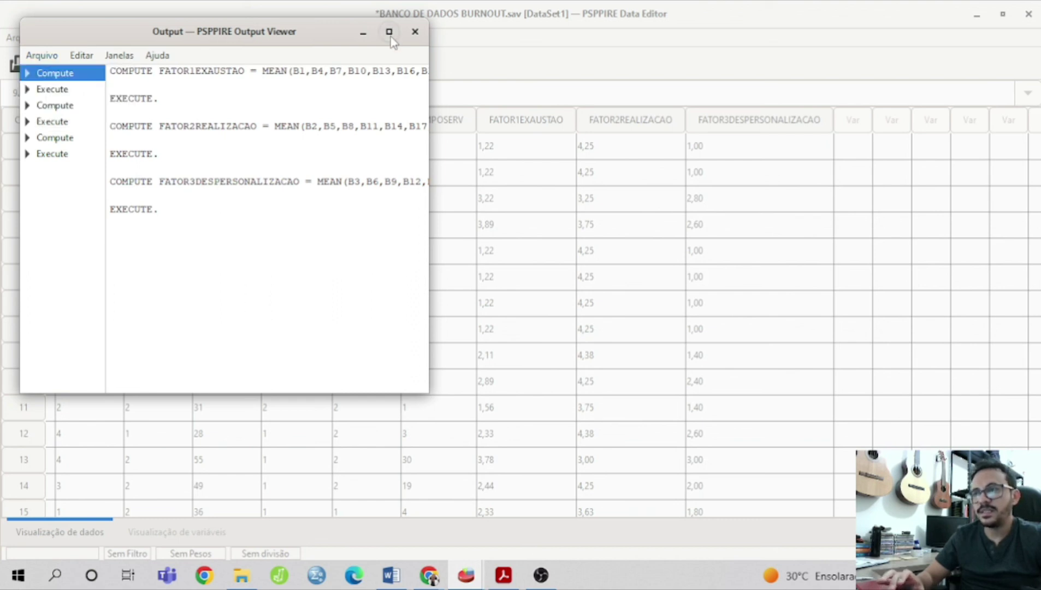
left_click(391, 37)
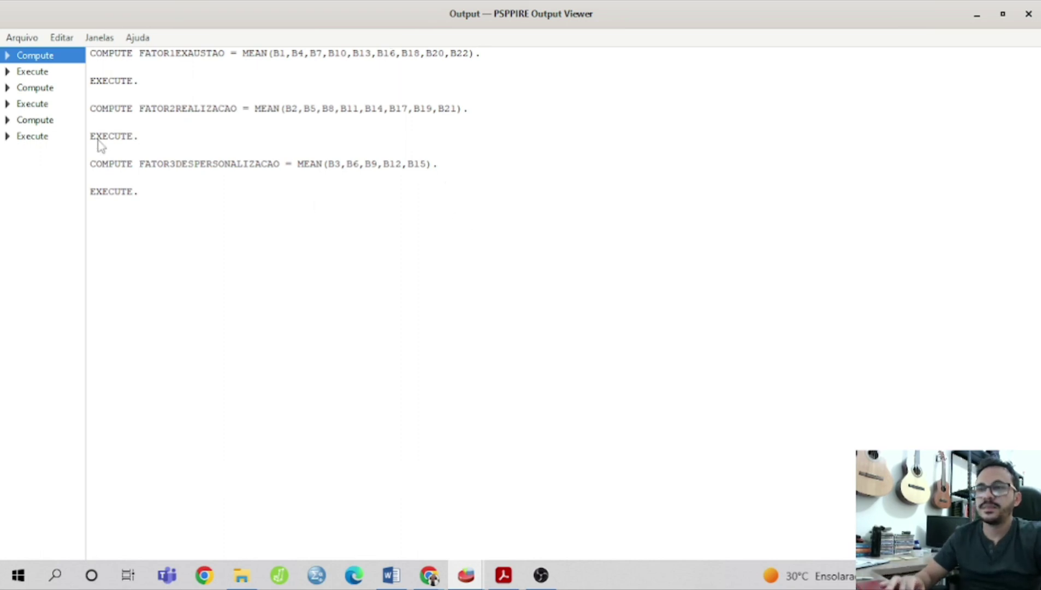
left_click(19, 39)
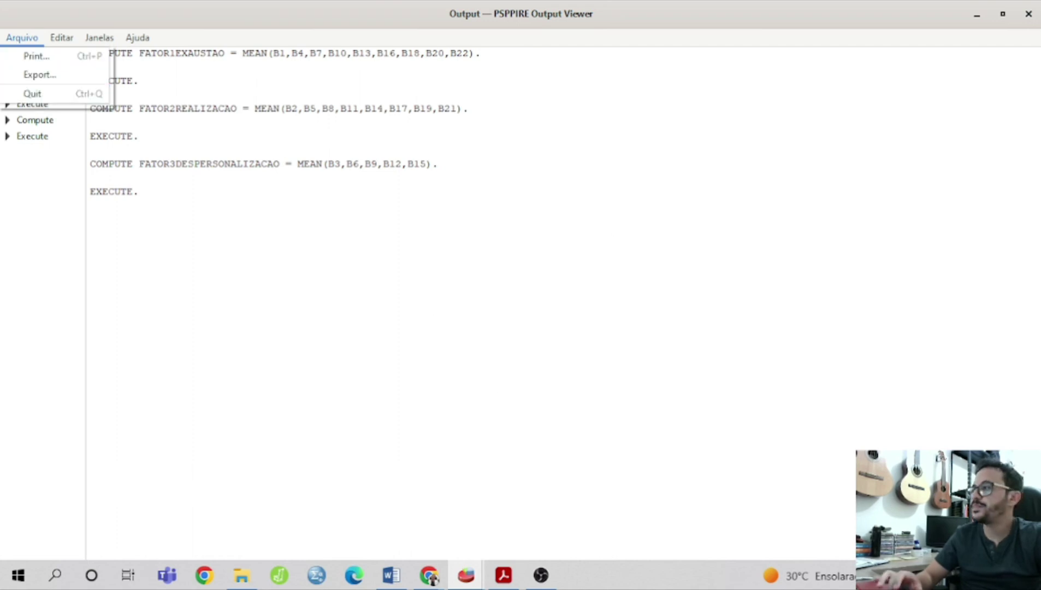
left_click(639, 367)
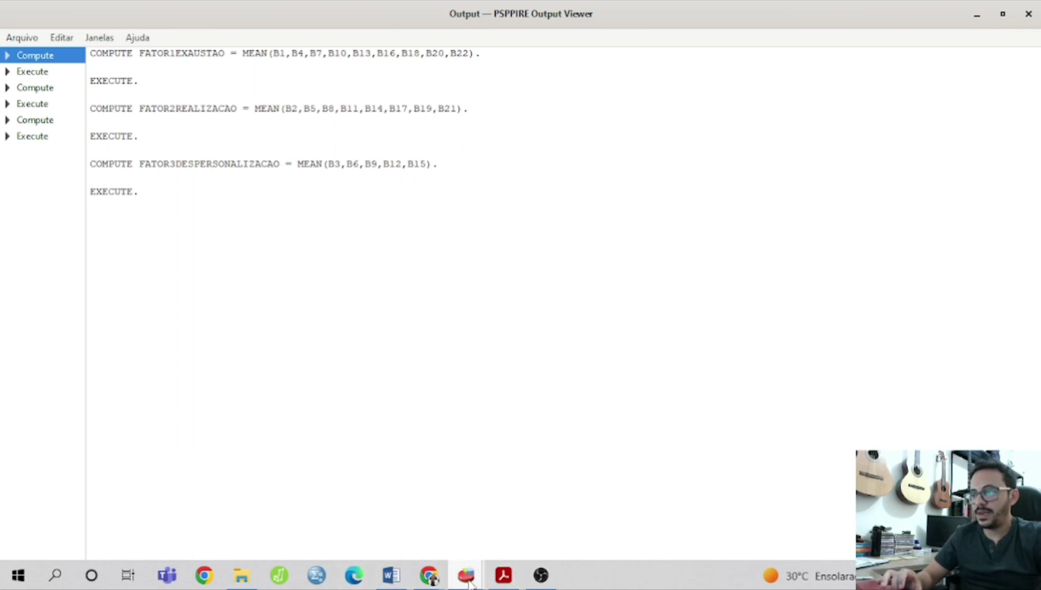
Step: Return to the data set and look through the columns from item B1 to FATOR3DESPERSONALIZACAO
left_click(467, 576)
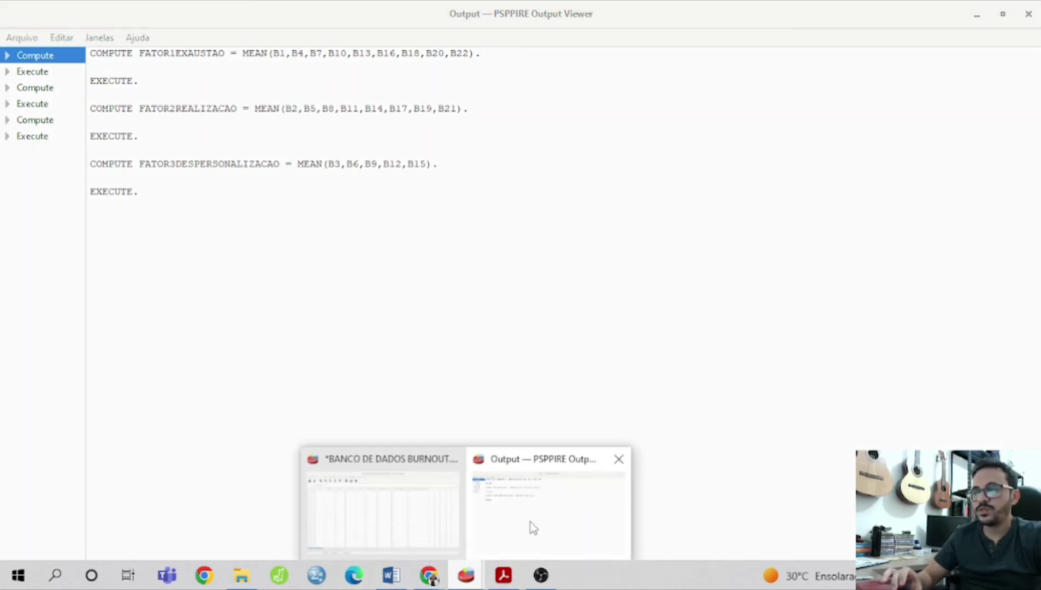
left_click(423, 519)
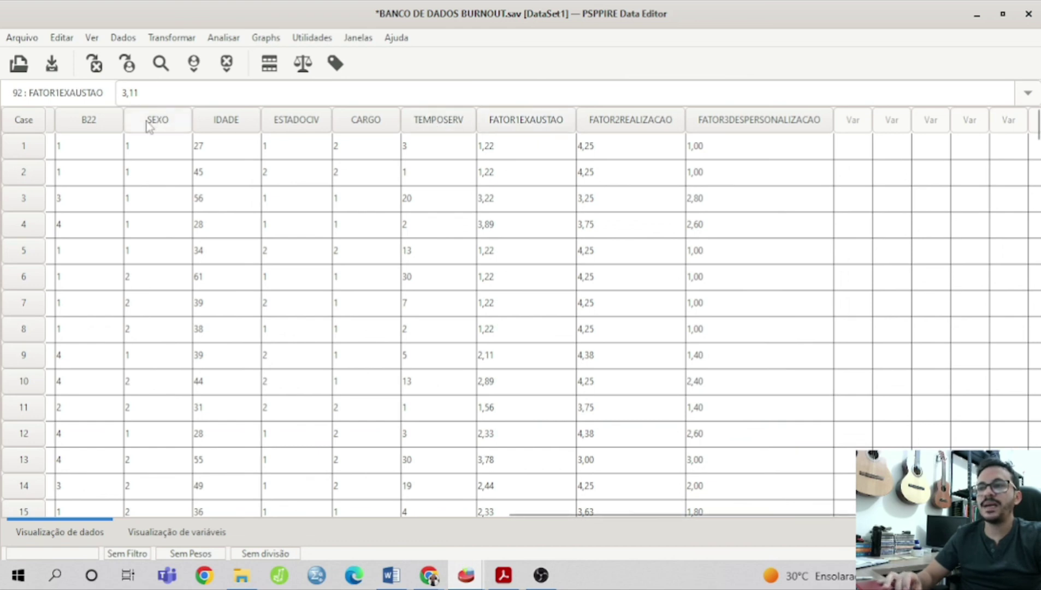
left_click(99, 124)
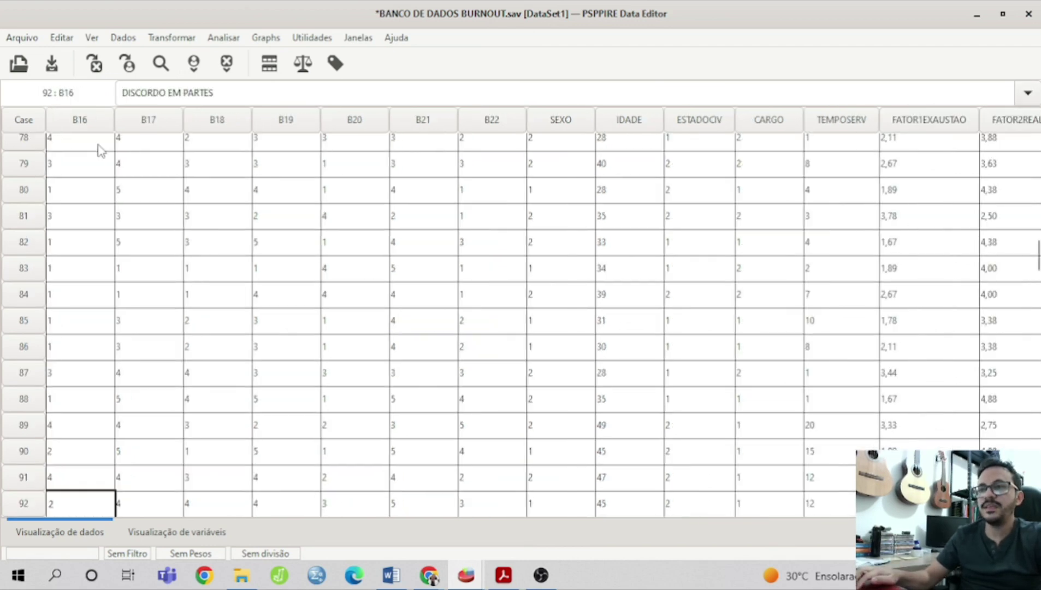
key("Left")
key("Left")
key("Left")
key("Left")
key("Left")
key("Left")
key("Left")
key("Left")
key("Left")
key("Left")
key("Left")
key("Left")
key("Left")
key("Left")
key("Left")
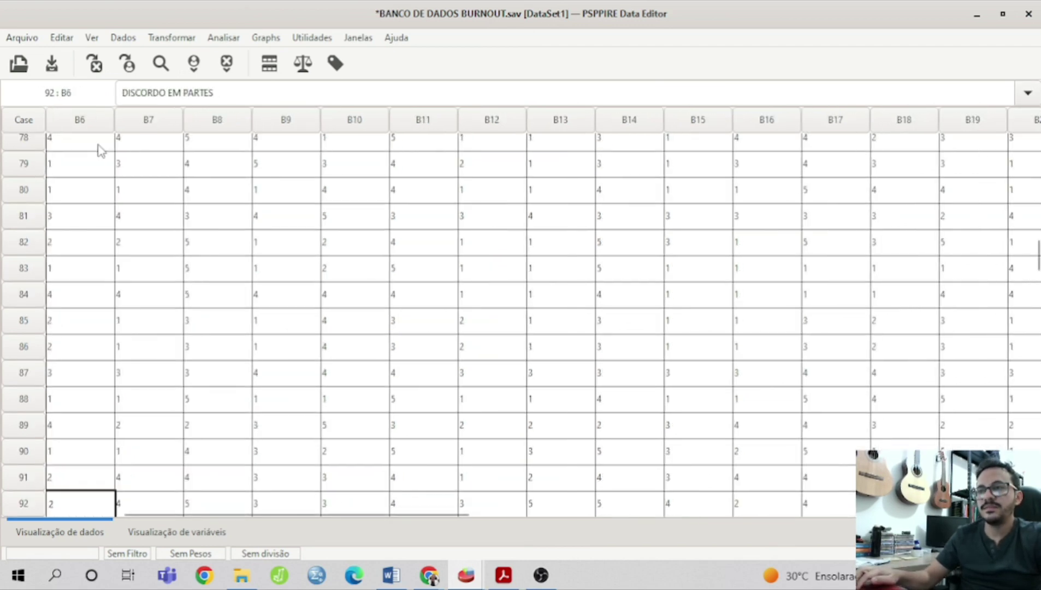
key("Right")
key("Right")
key("Right")
key("Right")
key("Right")
key("Right")
key("Right")
key("Right")
key("Right")
key("Right")
key("Right")
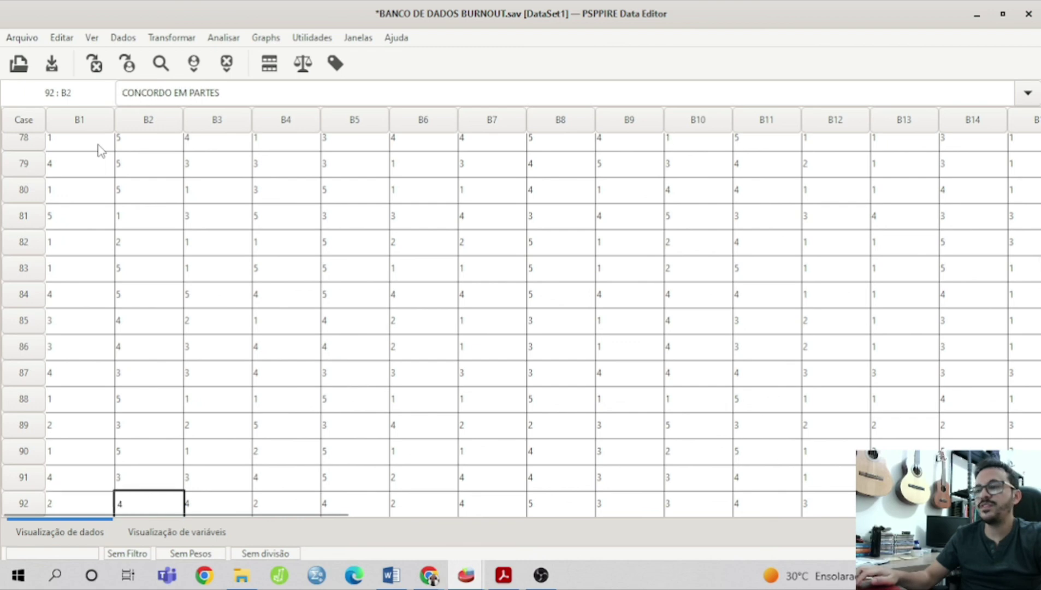
key("End")
key("Right")
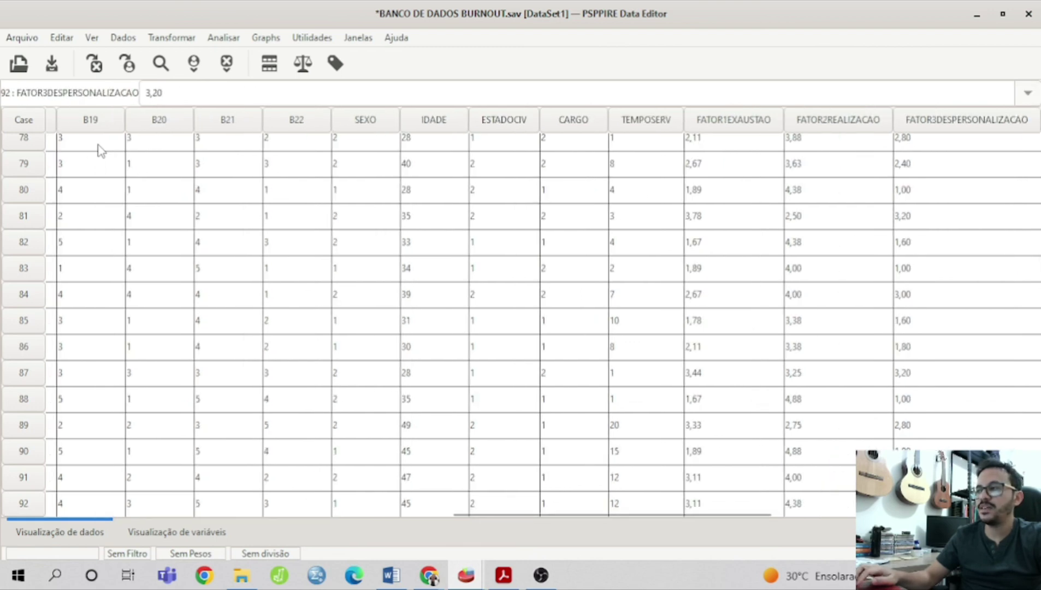